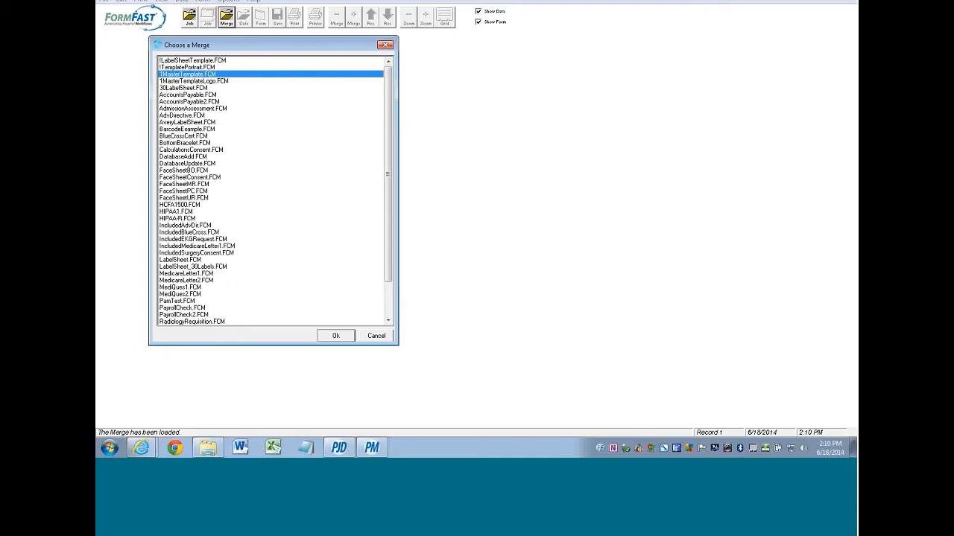
- Load the IncludedAdvDir.FCM merge from the Choose a Merge list
left_click(166, 226)
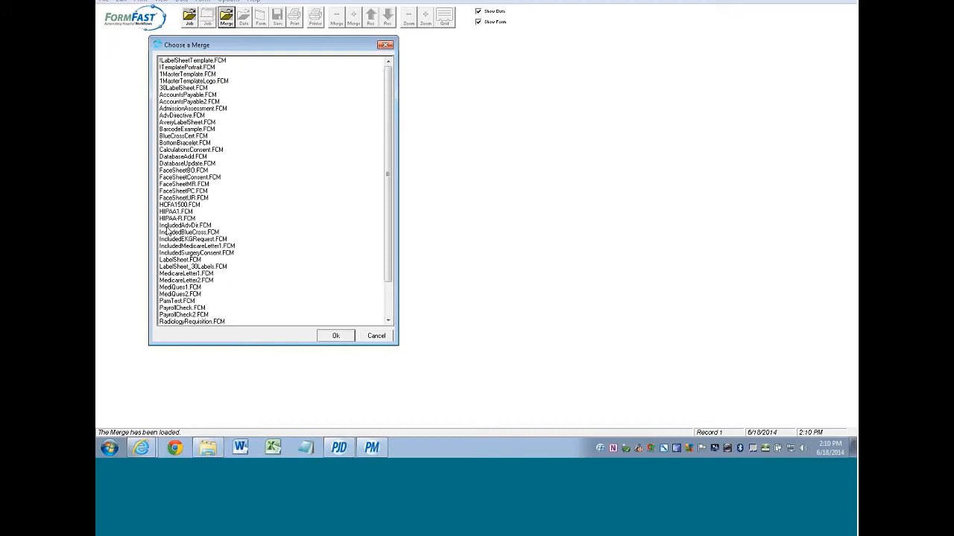
double_click(169, 226)
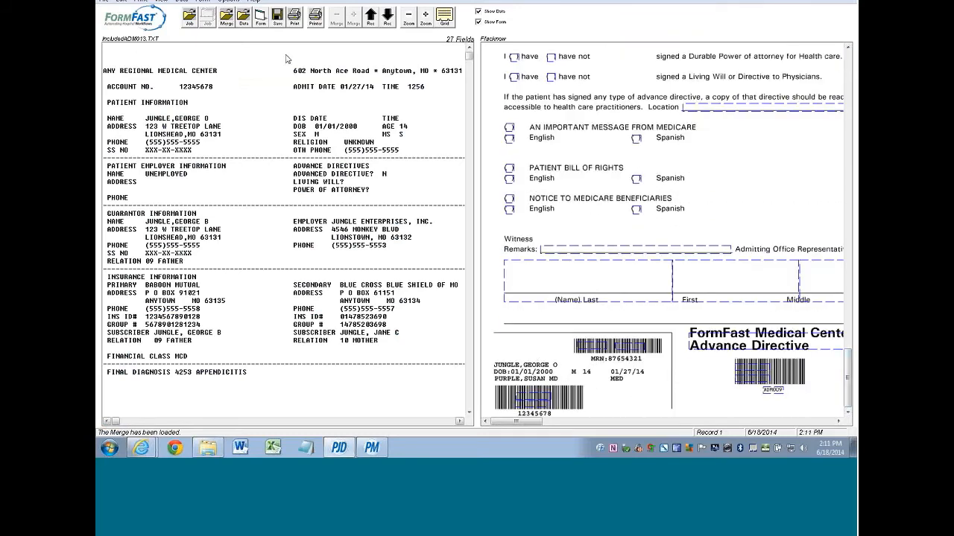
left_click(103, 2)
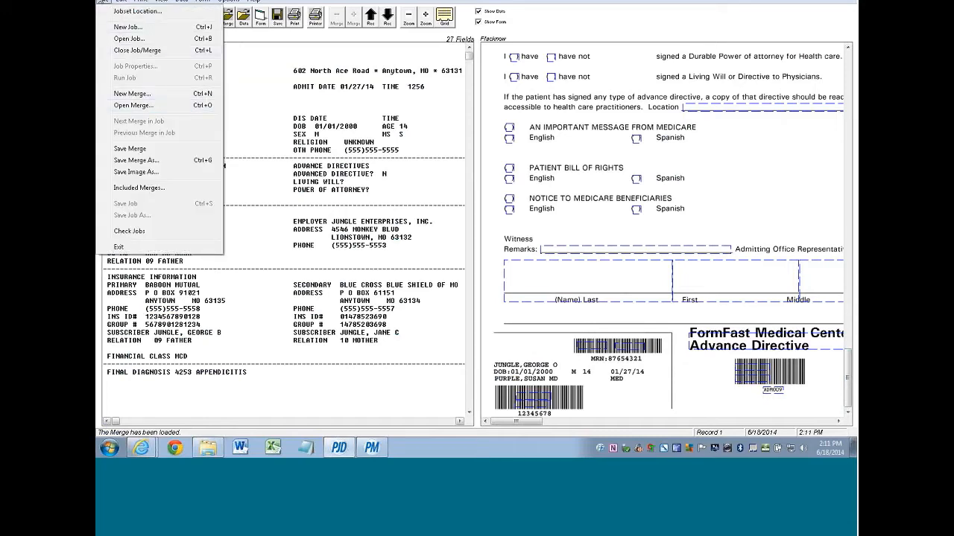
- Show the Included Merges list for IncludedAdvDir, cancelling the Add merge dialog without choosing one
left_click(127, 188)
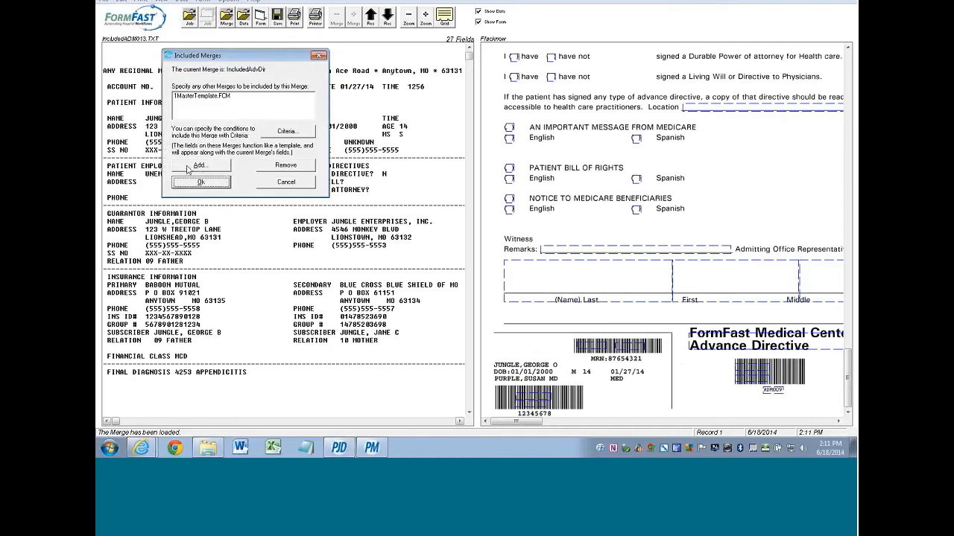
left_click(199, 166)
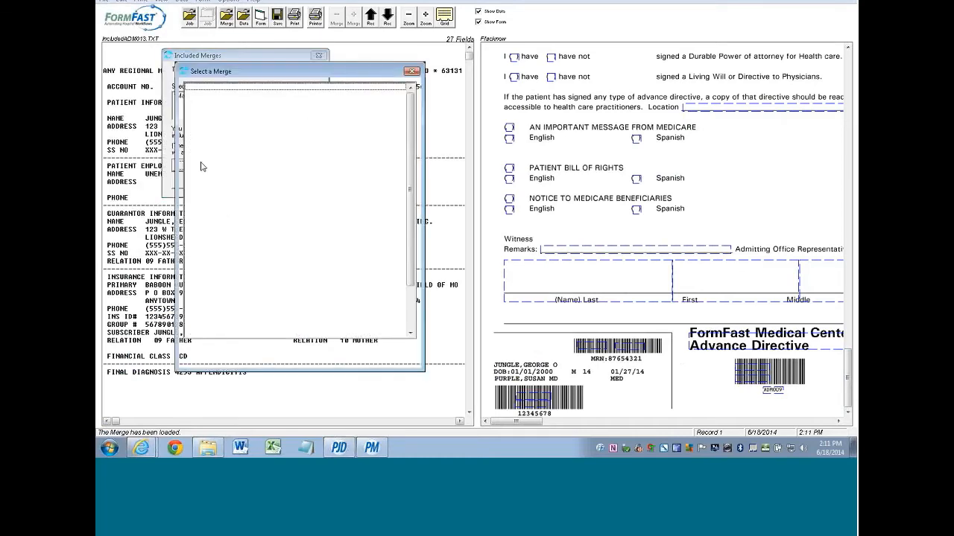
left_click(403, 364)
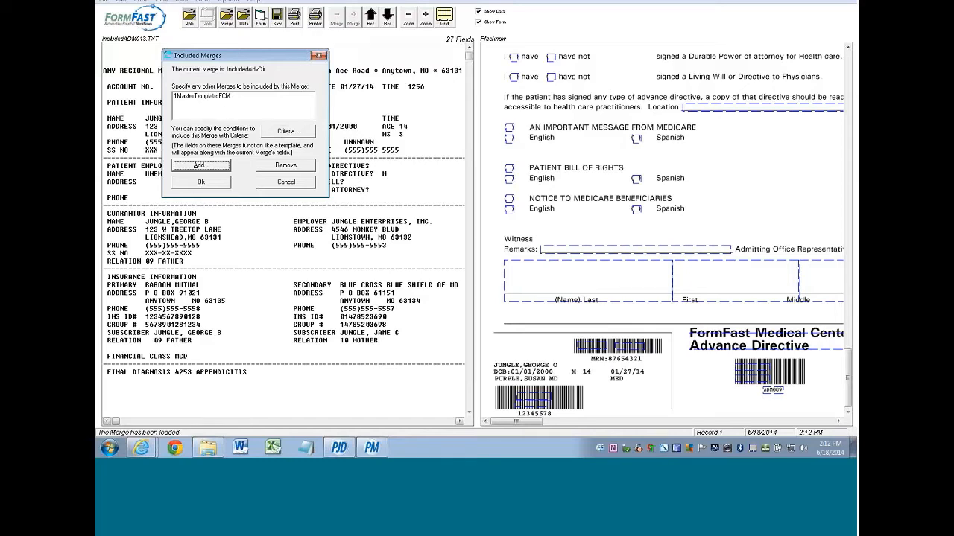
- Inspect the inclusion criteria for 1MasterTemplate.FCM without adding conditions, then close Included Merges
left_click(286, 131)
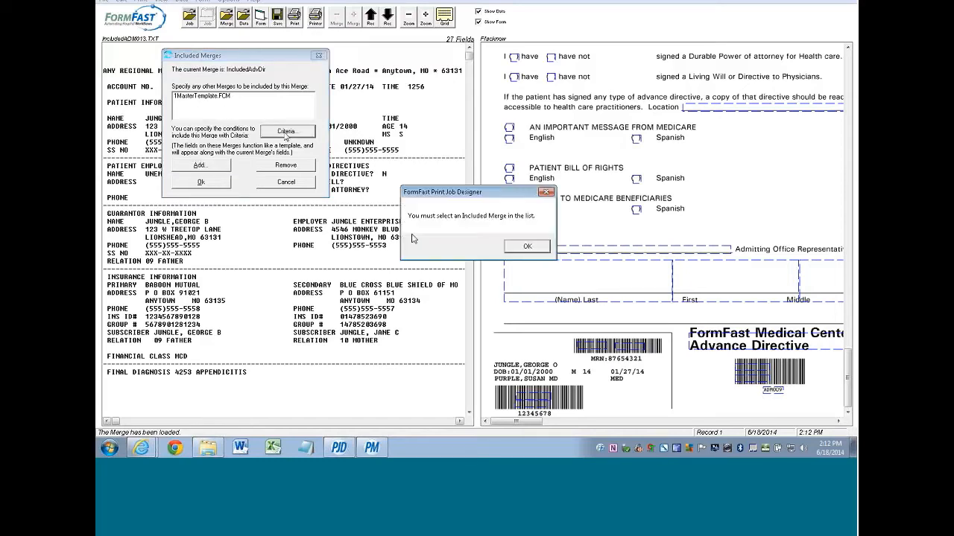
left_click(513, 249)
left_click(221, 97)
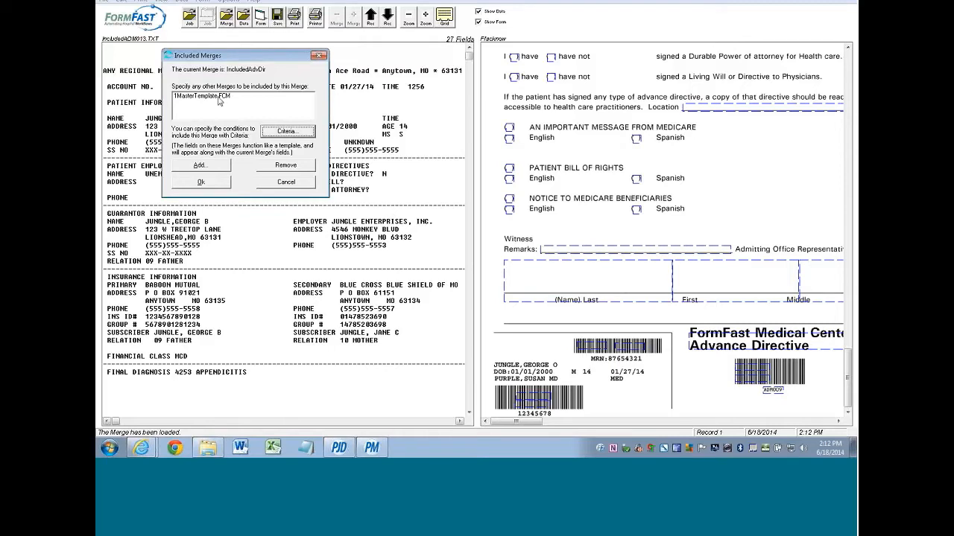
left_click(286, 132)
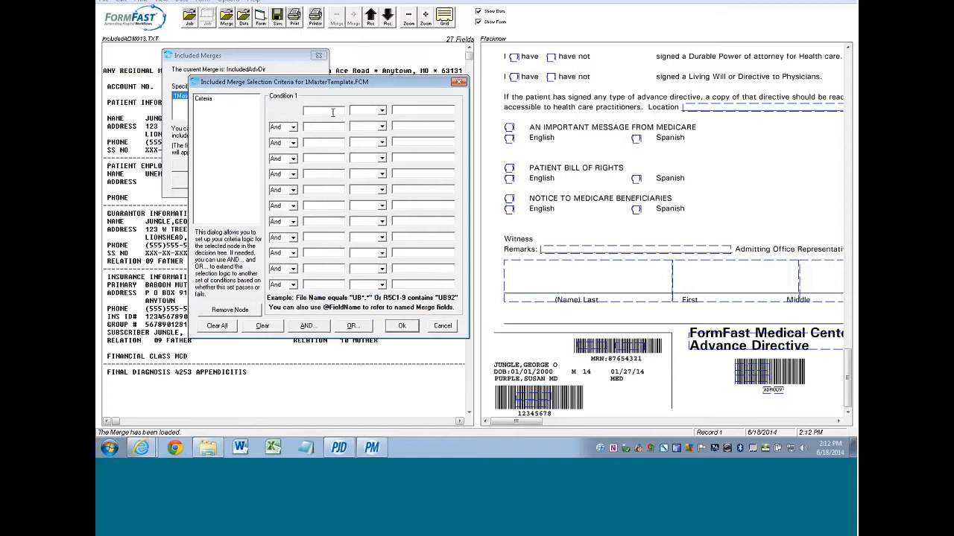
left_click(382, 112)
left_click(382, 112)
left_click(444, 327)
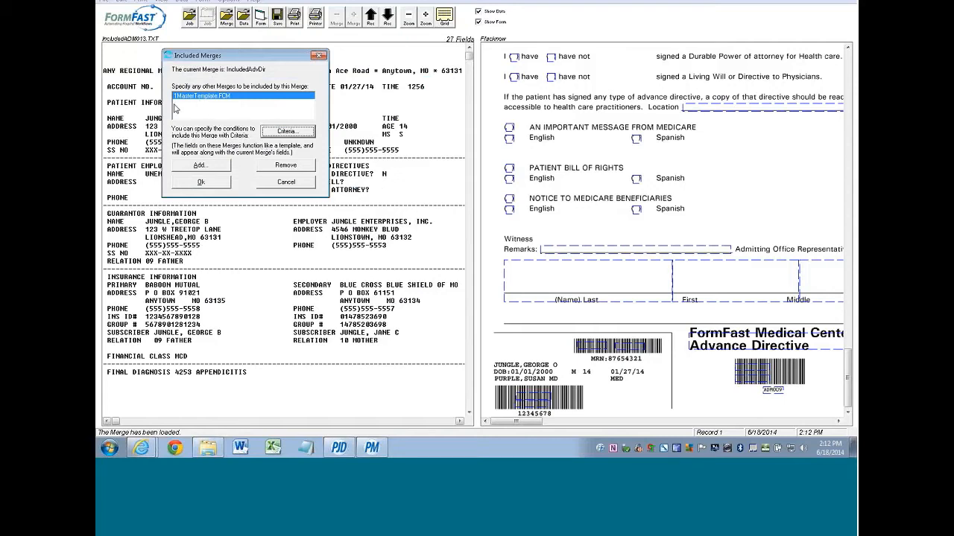
left_click(201, 182)
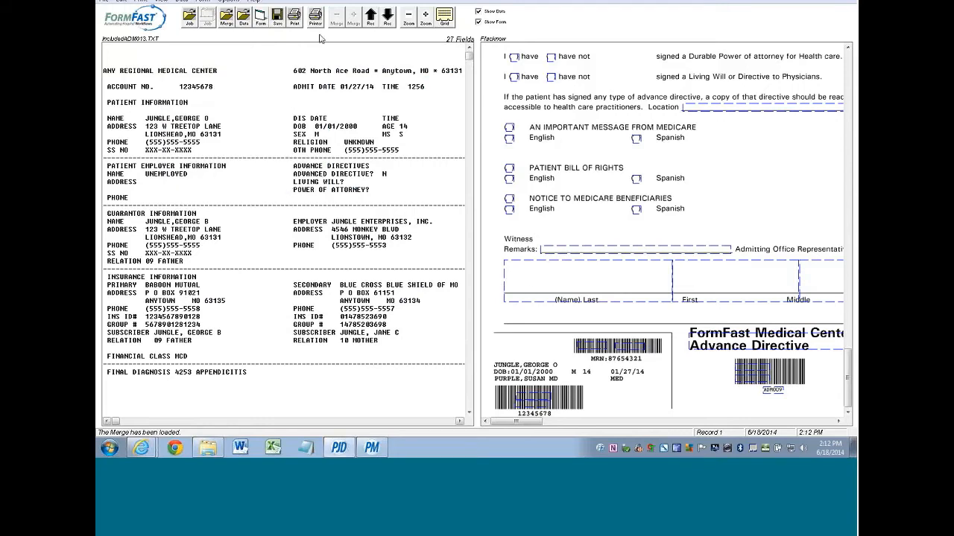
- Open the !LabelSheetTemplate.FCM merge from the merge list
left_click(225, 17)
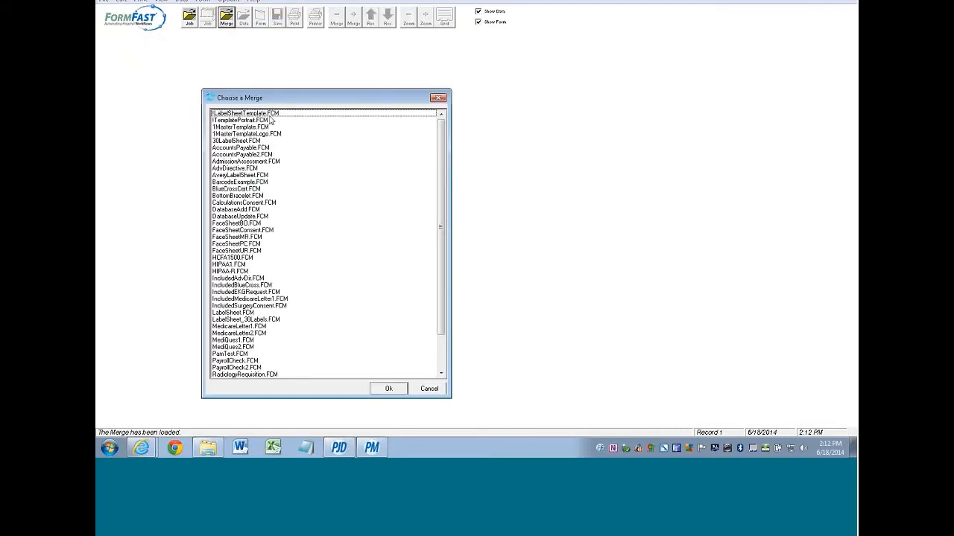
double_click(266, 113)
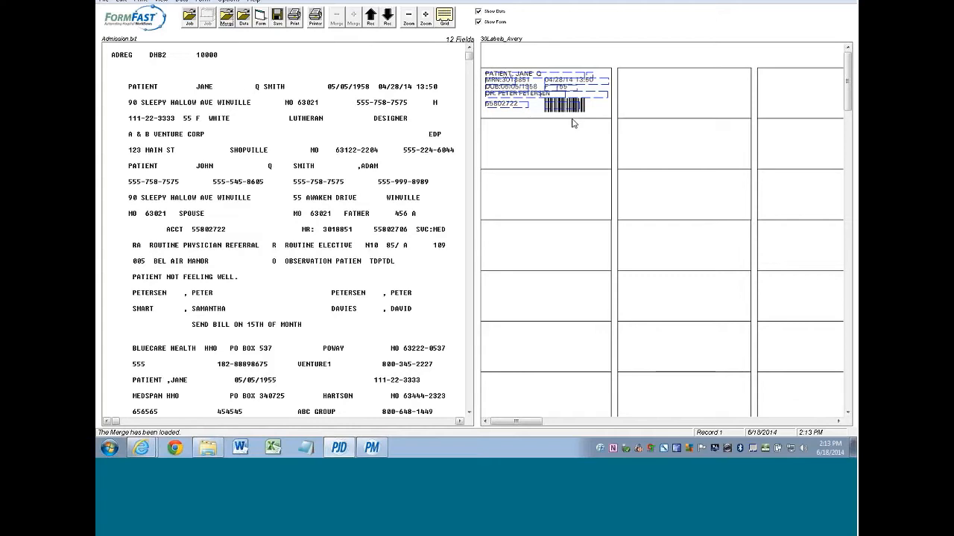
- Use the Label Sheet Wizard to create 10 rows by 3 columns of 2.75 × 1 inch labels
left_click(181, 2)
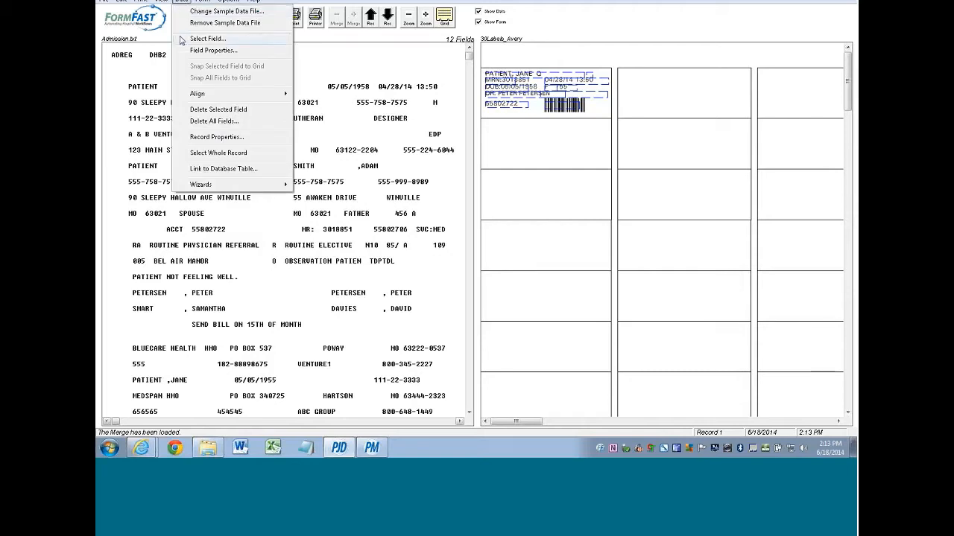
mouse_move(198, 186)
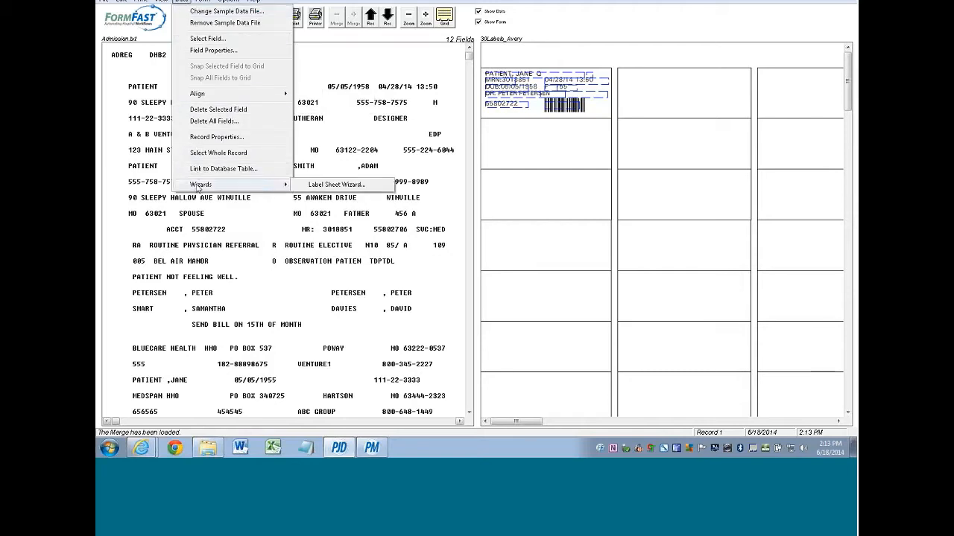
left_click(326, 185)
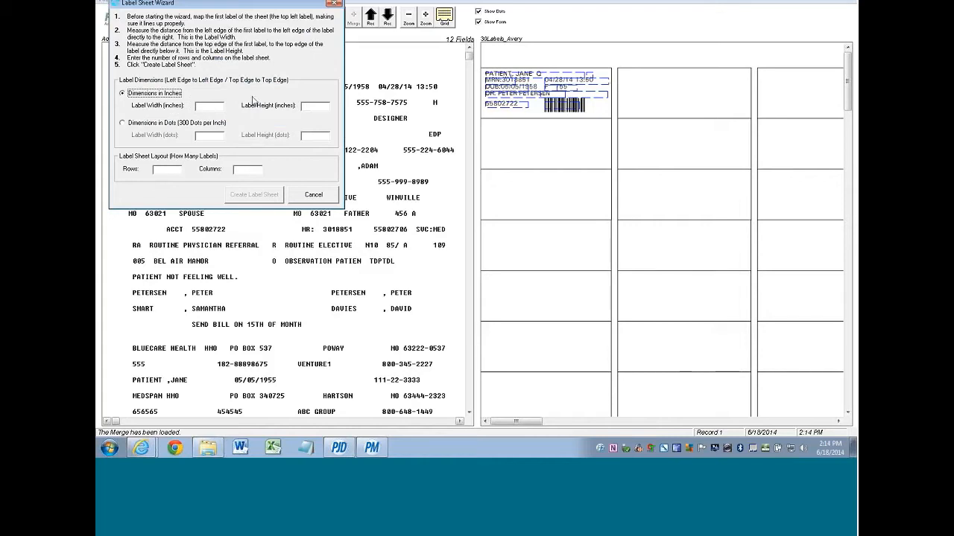
left_click(208, 106)
type("2")
type(".75")
type("1")
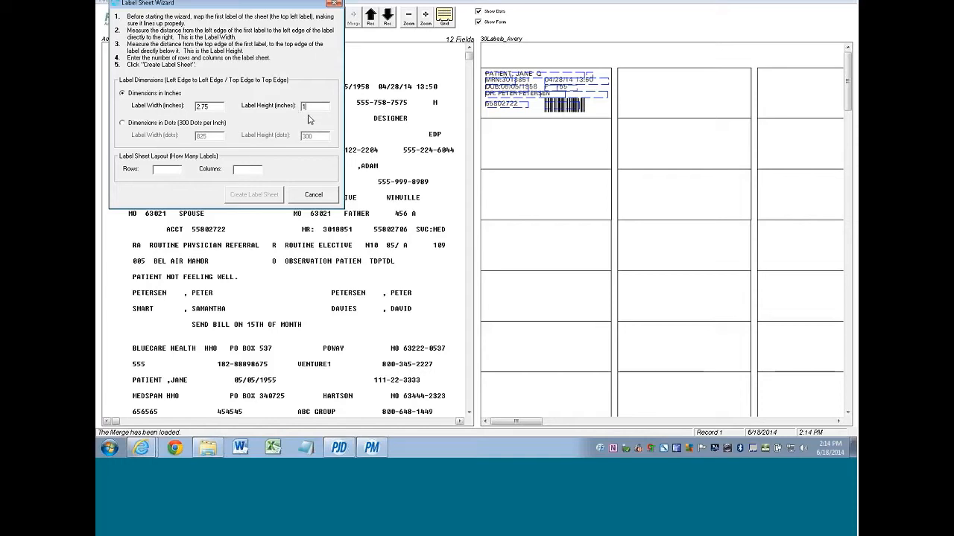
left_click(162, 170)
type("10")
left_click(240, 172)
type("3")
left_click(254, 195)
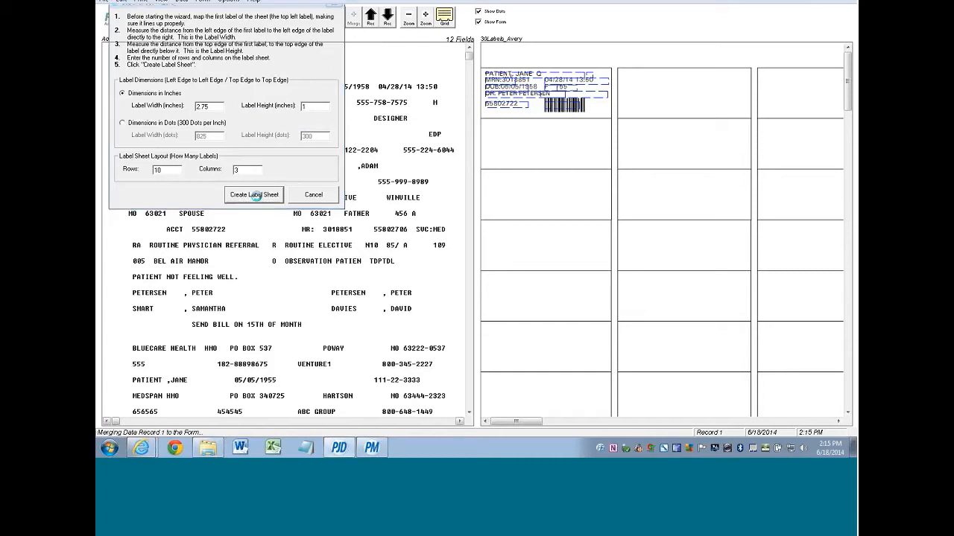
left_click(329, 195)
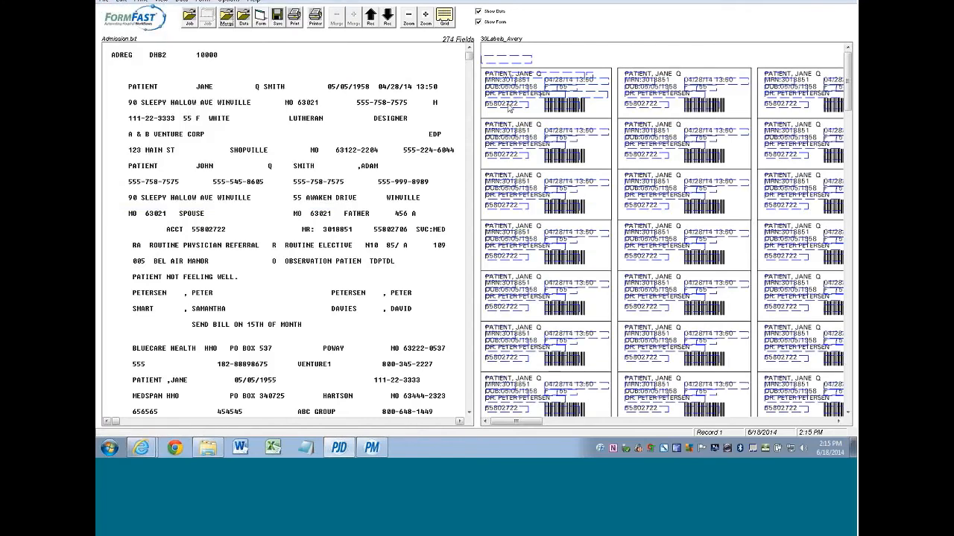
- Save the merge as LabelSheet_30Labels.FCM, adding '_30' and dropping the leading exclamation mark
left_click(104, 2)
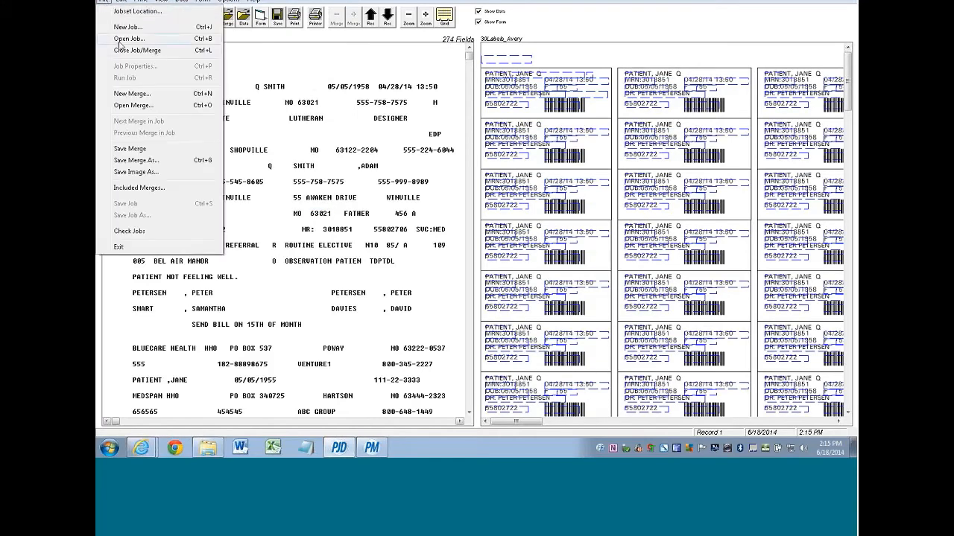
left_click(130, 161)
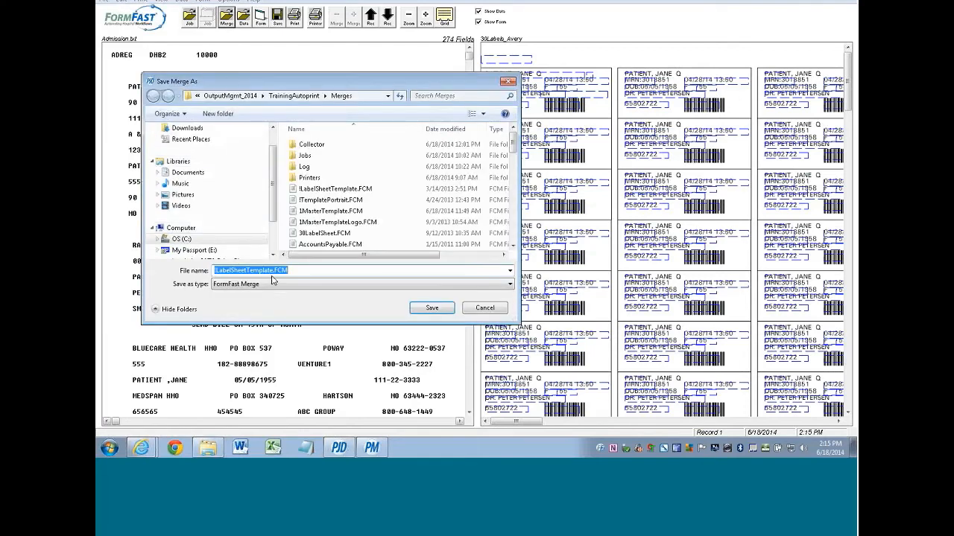
left_click_drag(246, 268, 298, 271)
type("_3")
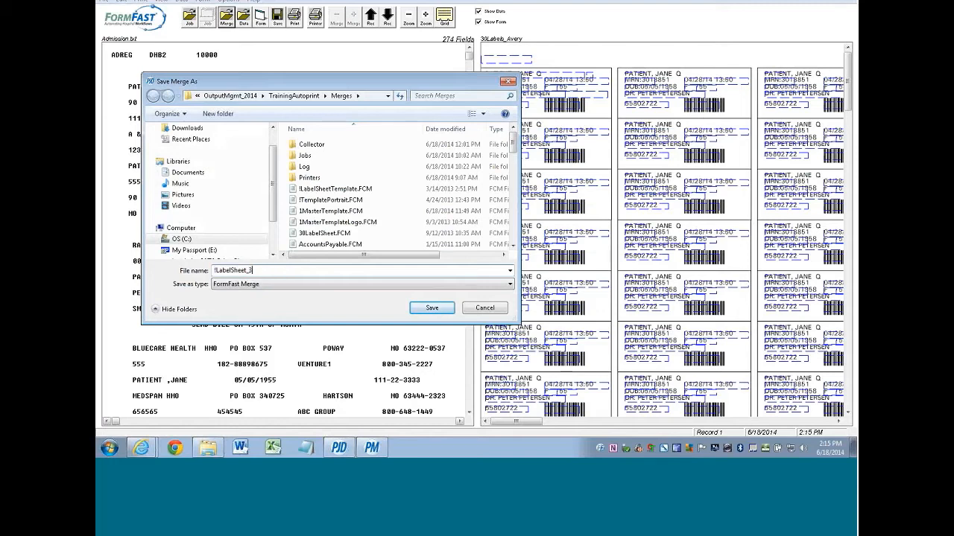
type("0")
key("Home")
key("Delete")
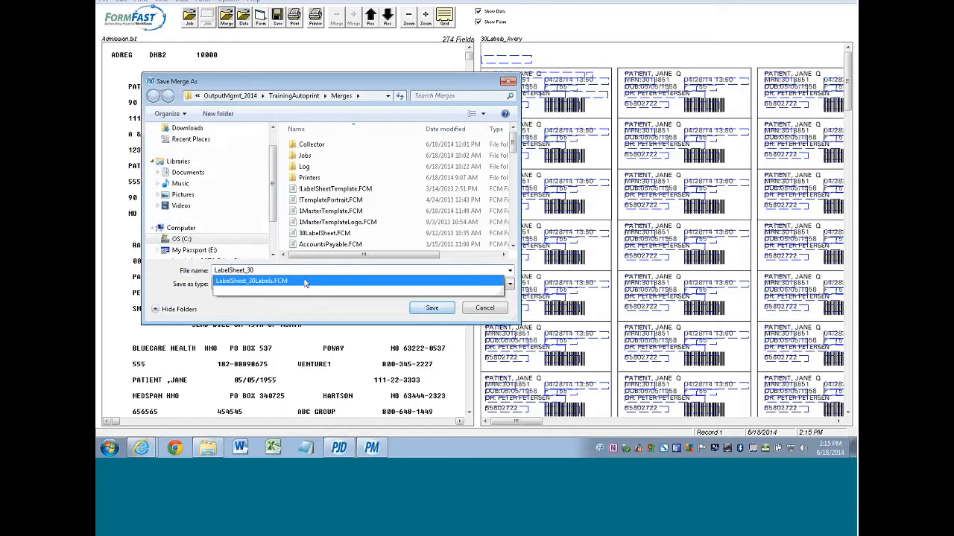
left_click(428, 309)
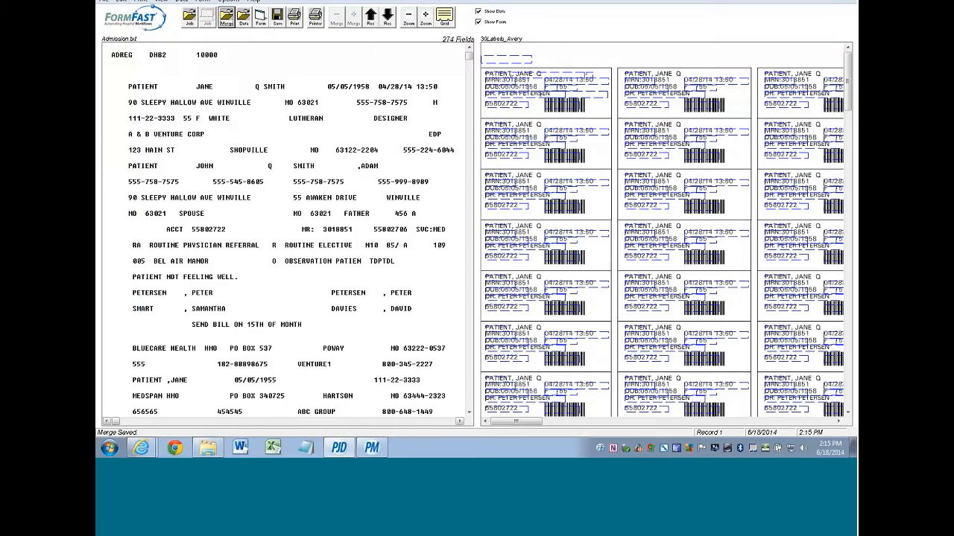
- Zoom out twice to see more of the 30-label sheet
left_click(409, 16)
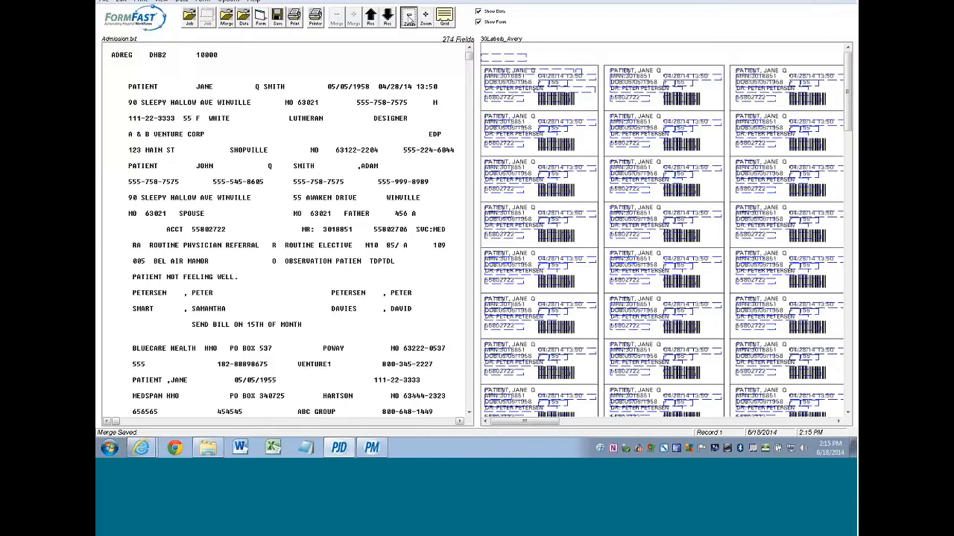
left_click(409, 17)
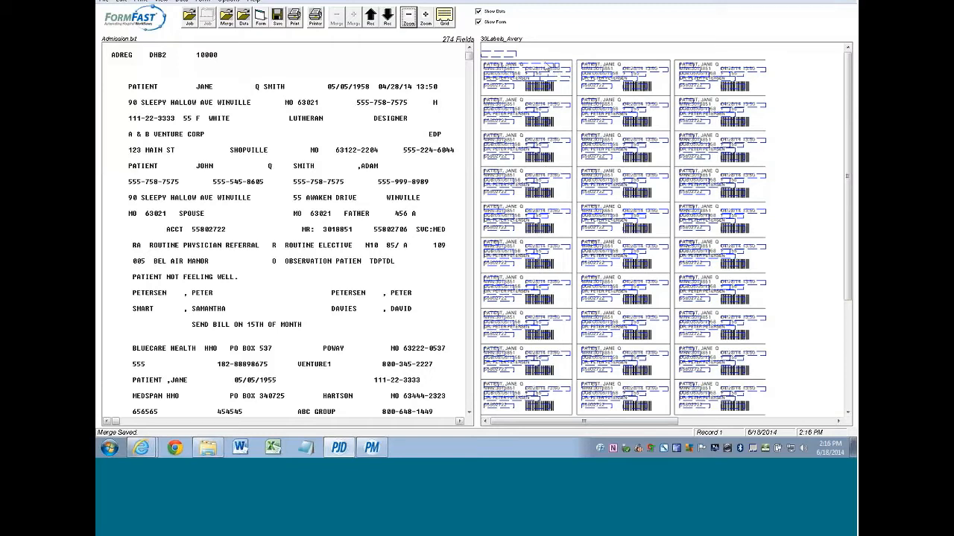
- Set Blank.pcl as the alternate form for printing
left_click(204, 3)
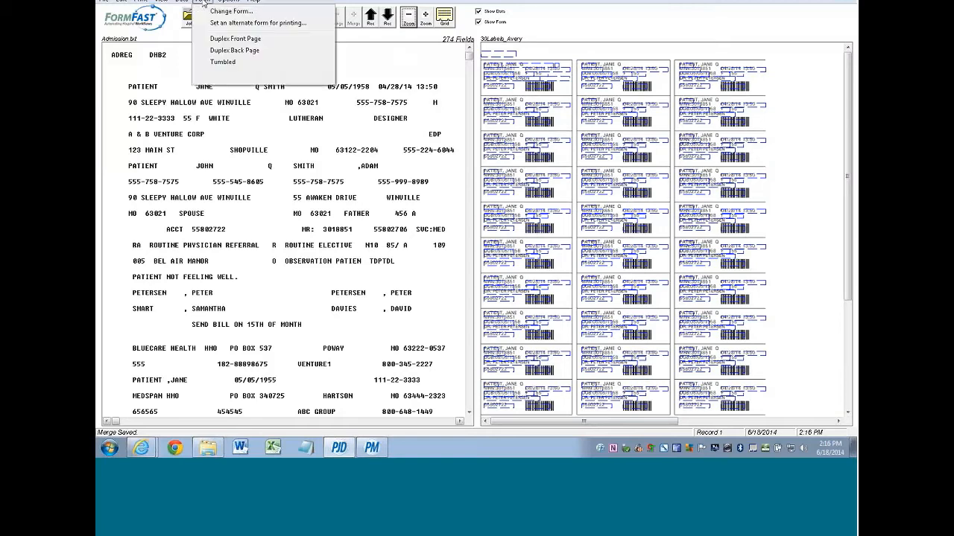
left_click(266, 25)
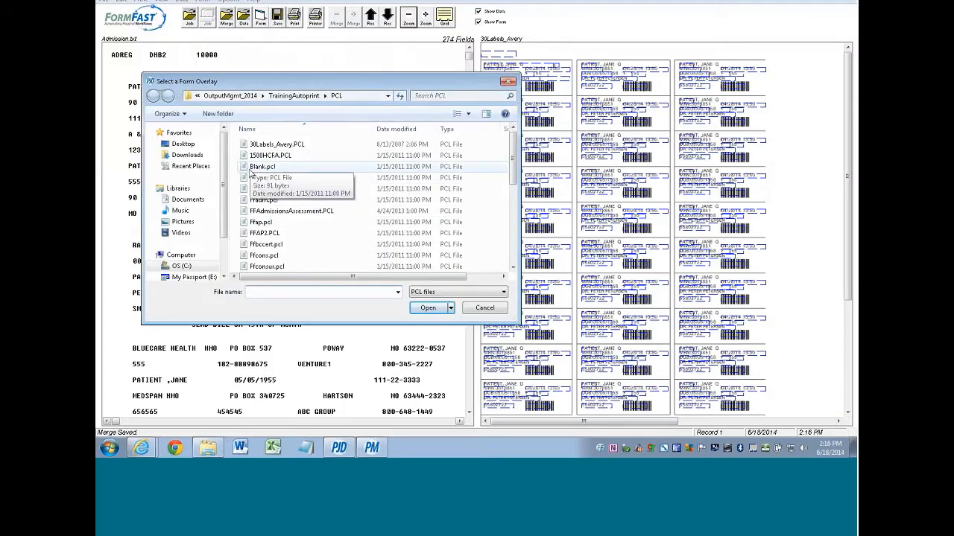
double_click(259, 166)
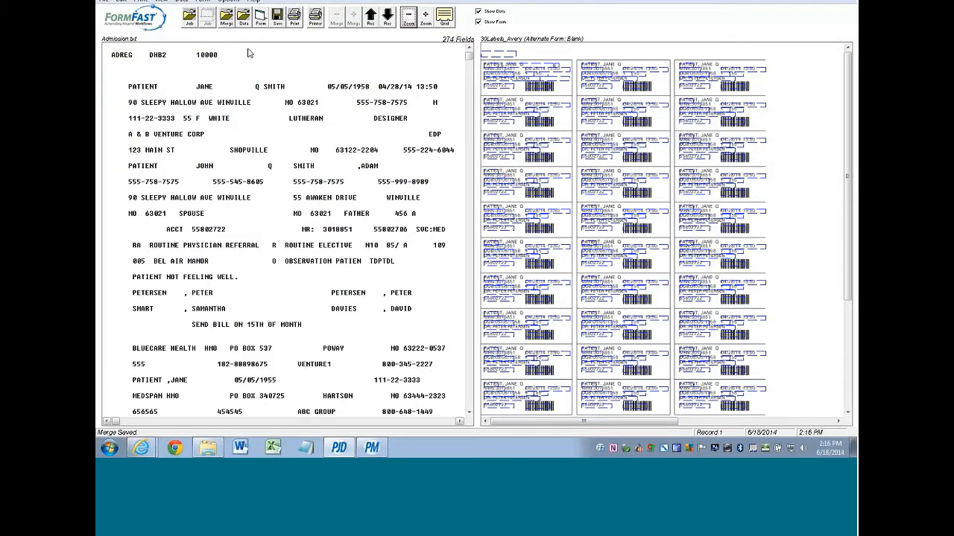
- Save the current merge and reopen the first merge, !LabelSheetTemplate.FCM
left_click(228, 25)
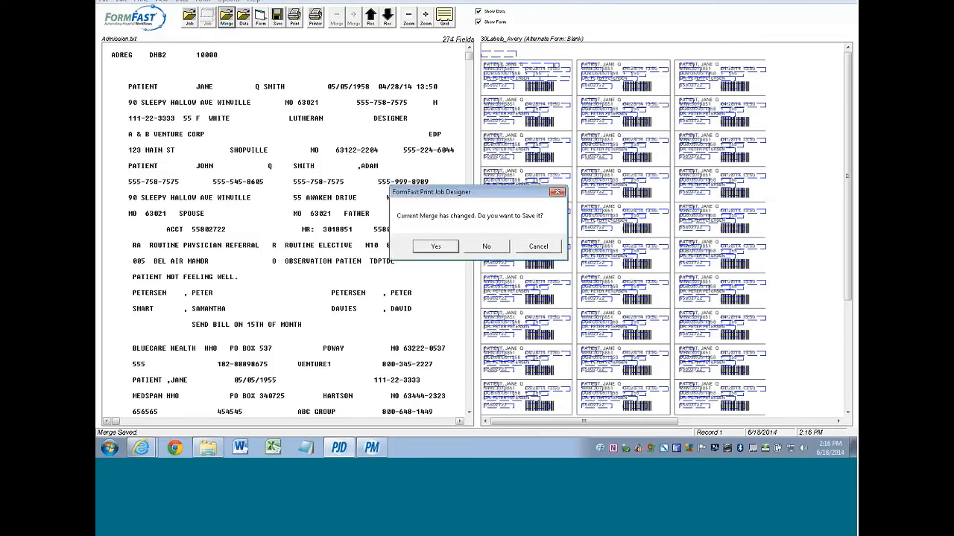
left_click(436, 246)
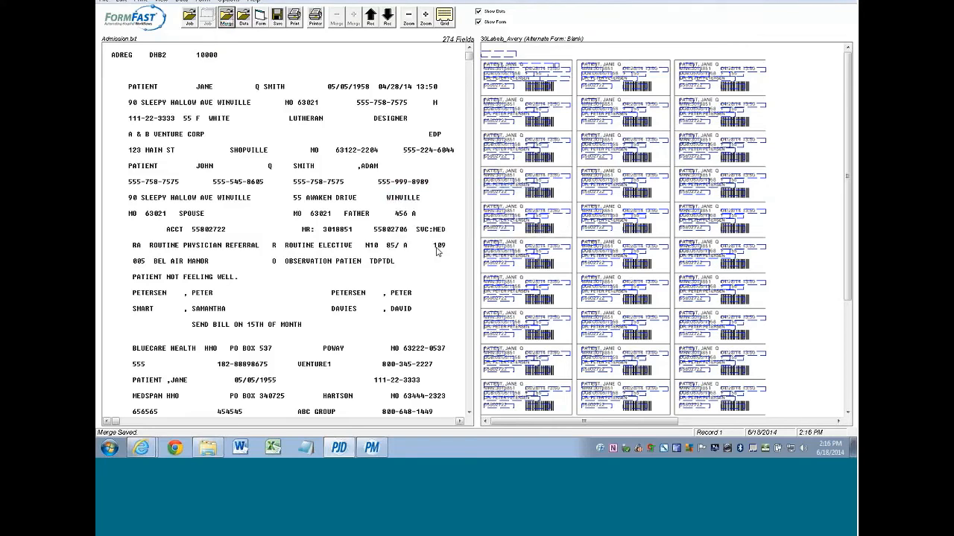
double_click(140, 23)
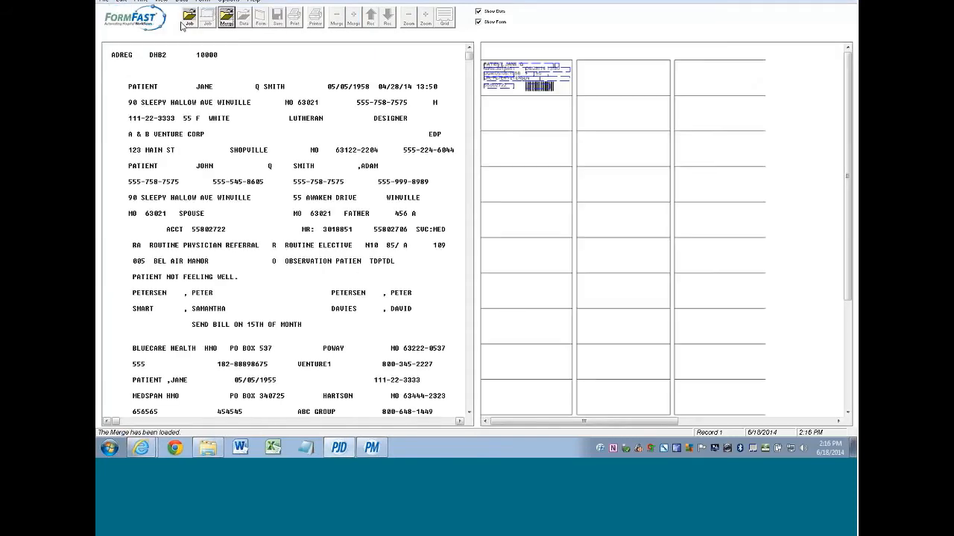
- Zoom in, nudge the DOB field slightly down-right on the first label, then select the label fields
left_click(425, 18)
left_click(426, 18)
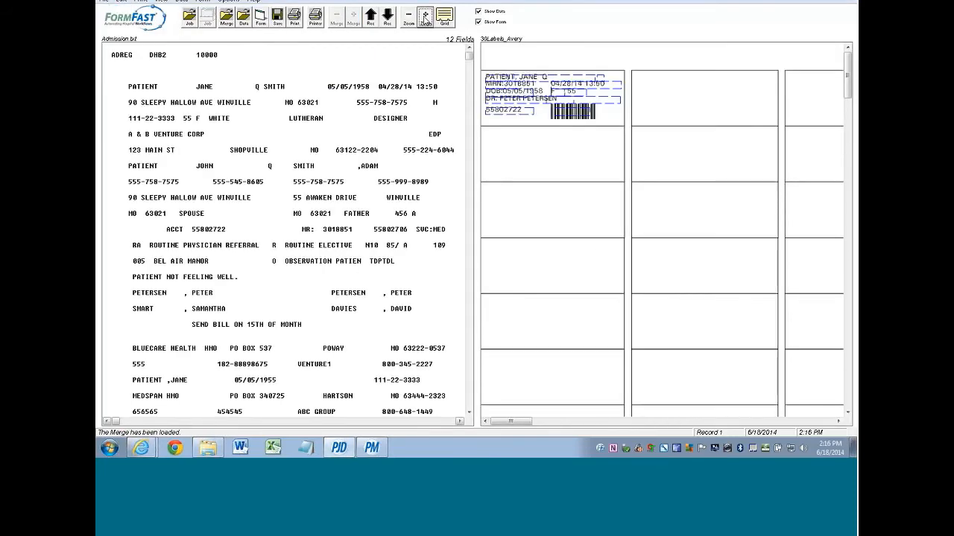
left_click(426, 18)
left_click(425, 18)
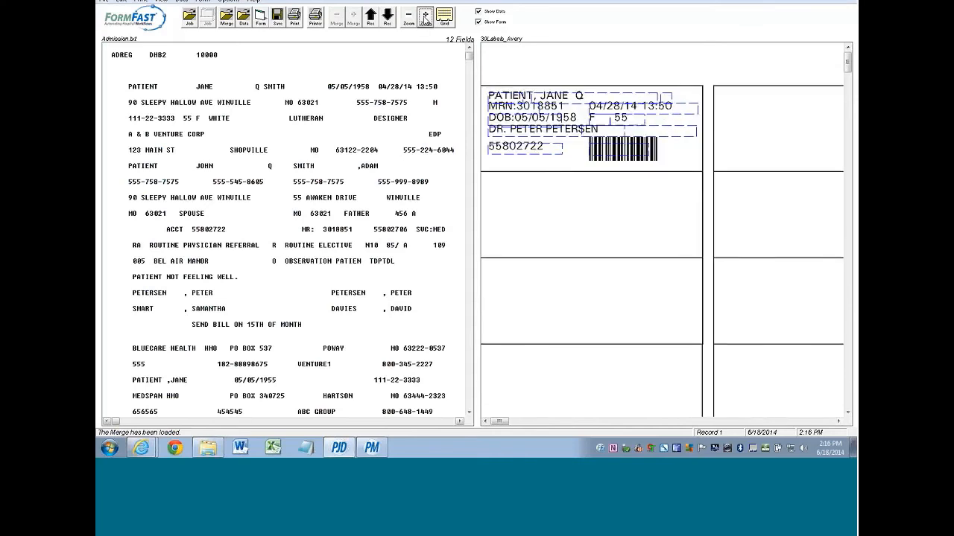
left_click(505, 129)
left_click_drag(506, 129, 512, 131)
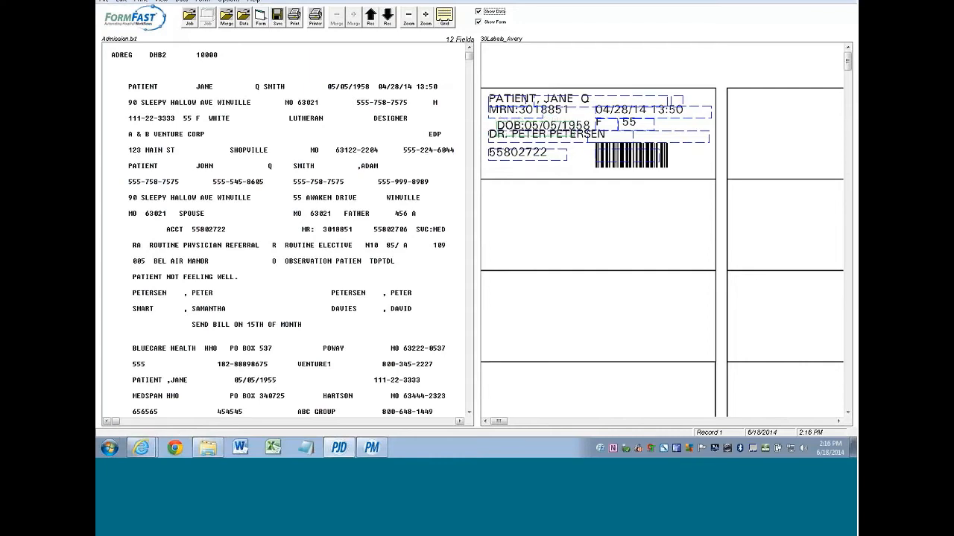
left_click(518, 206)
left_click_drag(485, 83, 506, 143)
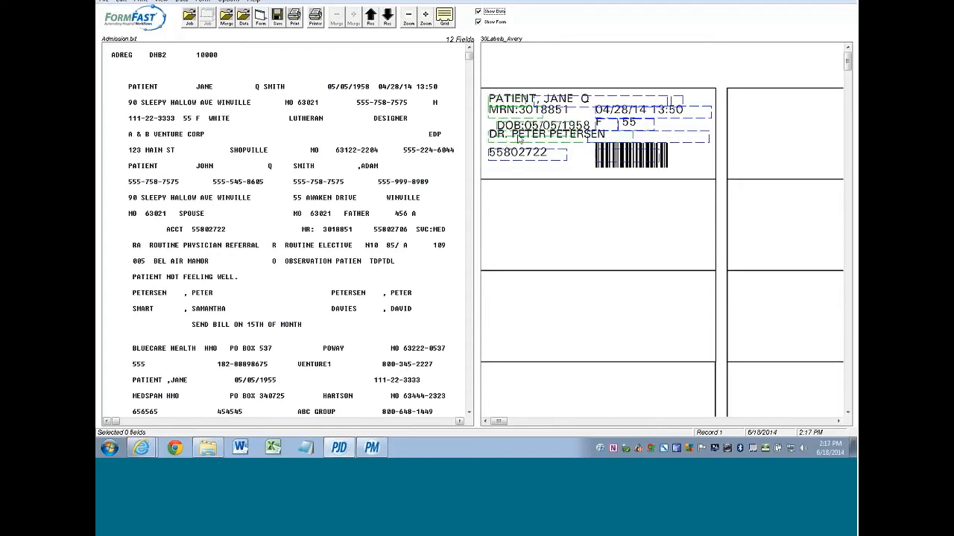
- Align the selected label fields on their left edges with Align X (Left)
left_click(181, 2)
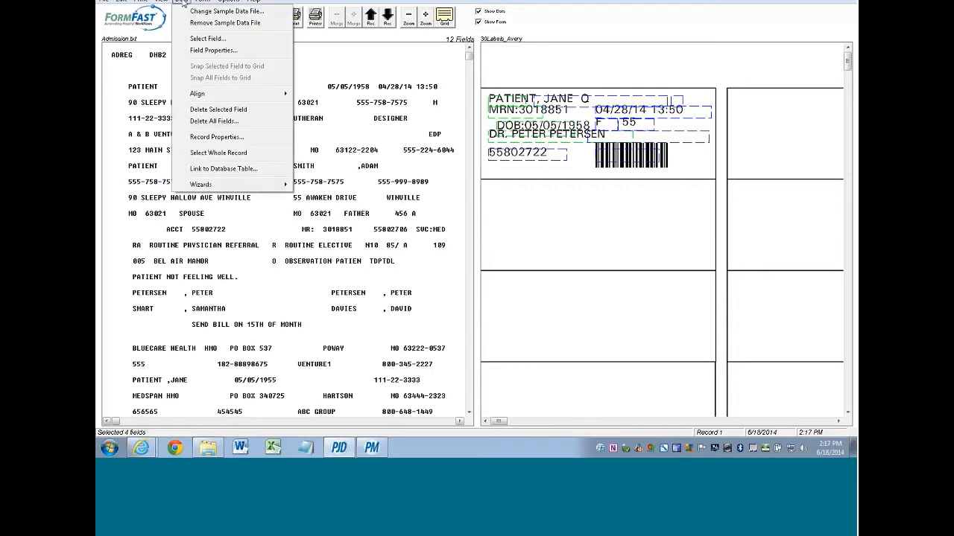
mouse_move(253, 95)
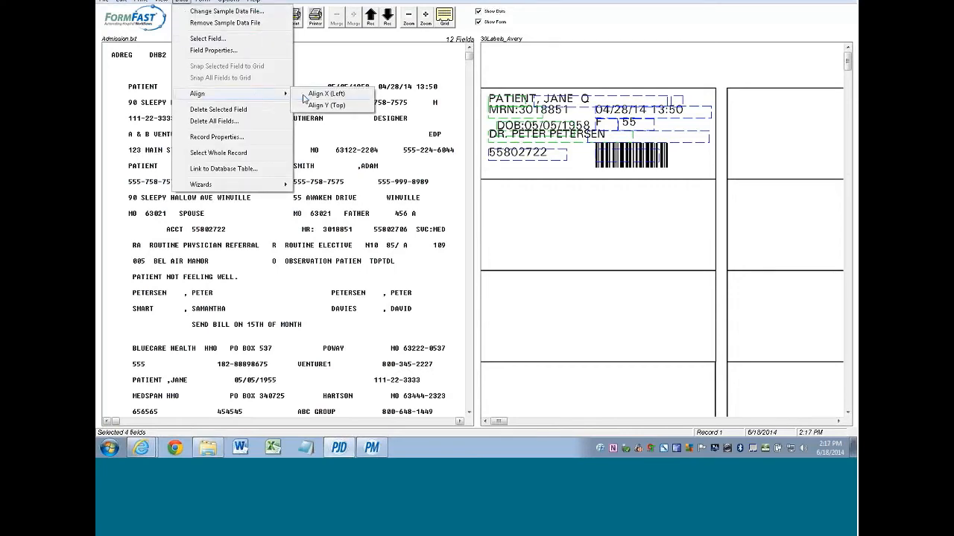
left_click(325, 95)
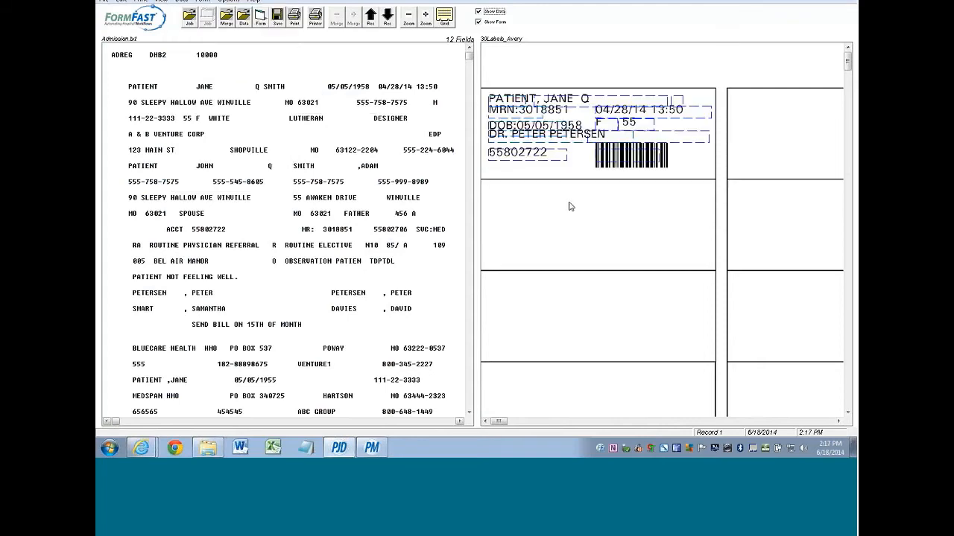
left_click(569, 202)
- Align the DOB and F 55 fields along their tops with Align Y (Top)
left_click_drag(482, 123, 611, 132)
left_click(181, 3)
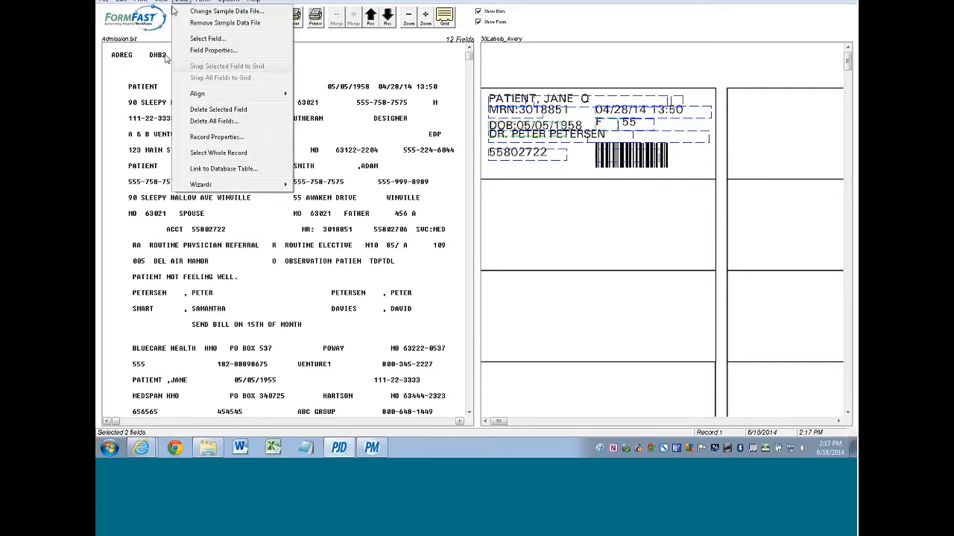
mouse_move(246, 95)
left_click(300, 107)
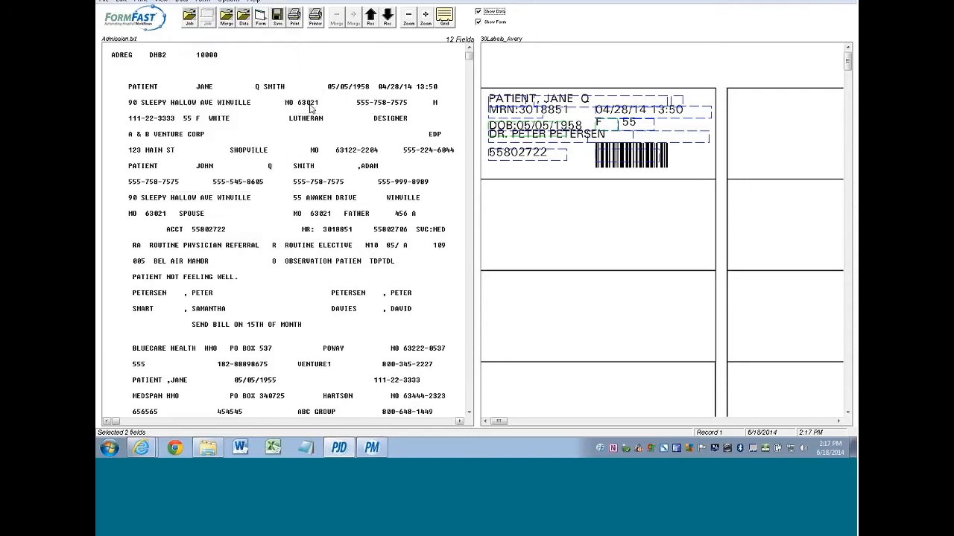
left_click(513, 208)
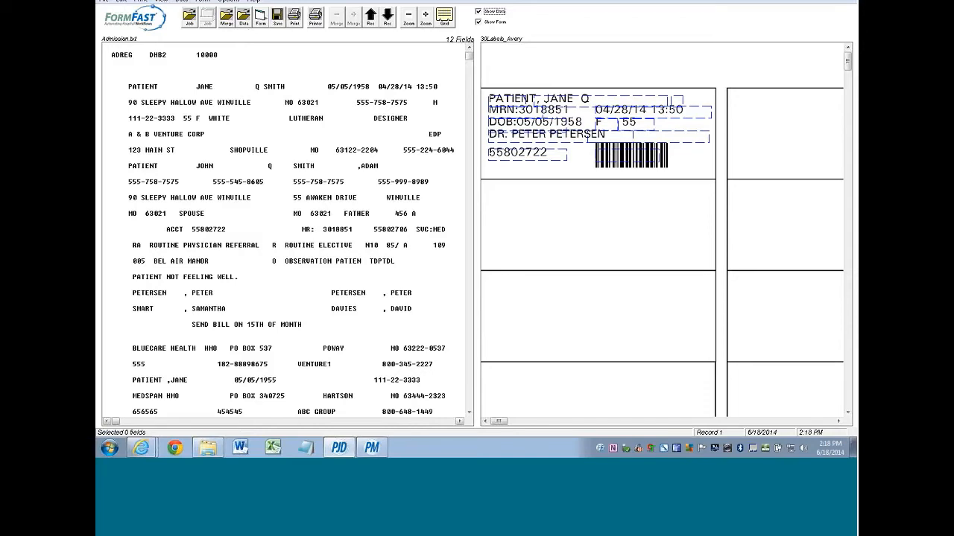
- Load the IncludedJob.FCJ job and discard the unsaved merge changes
left_click(190, 16)
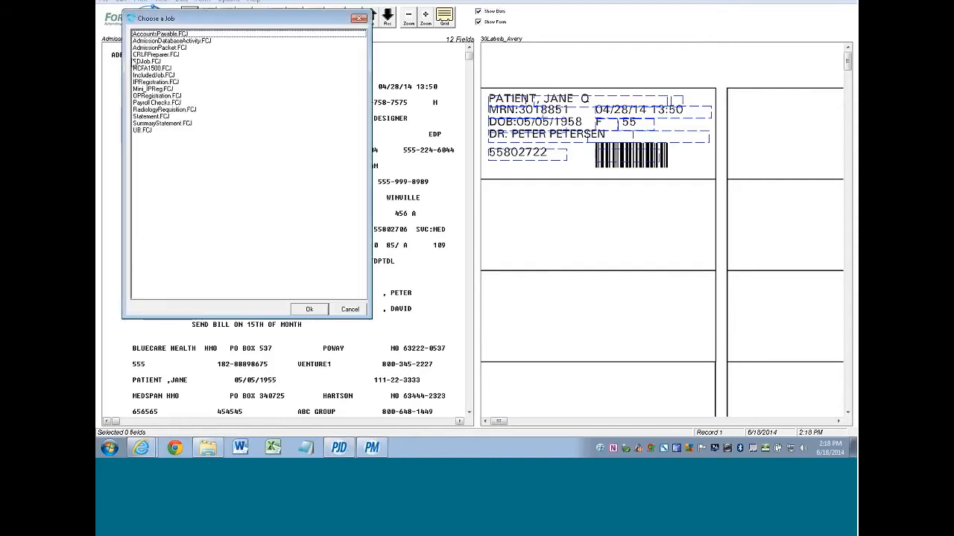
left_click(142, 75)
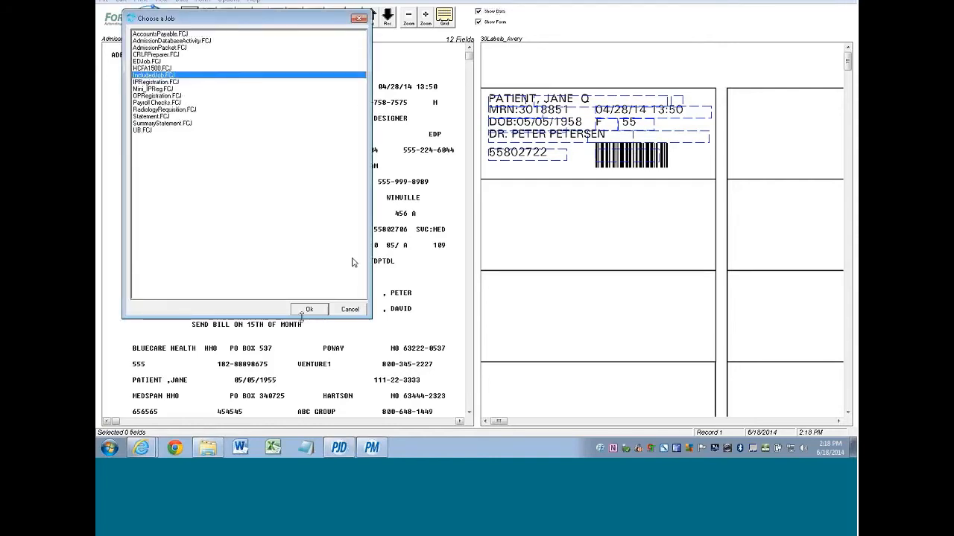
left_click(312, 308)
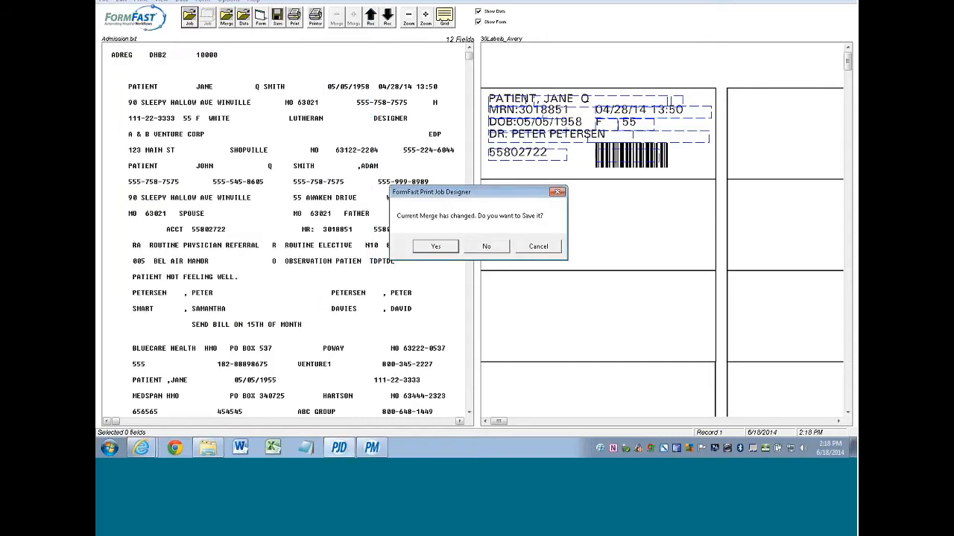
left_click(485, 246)
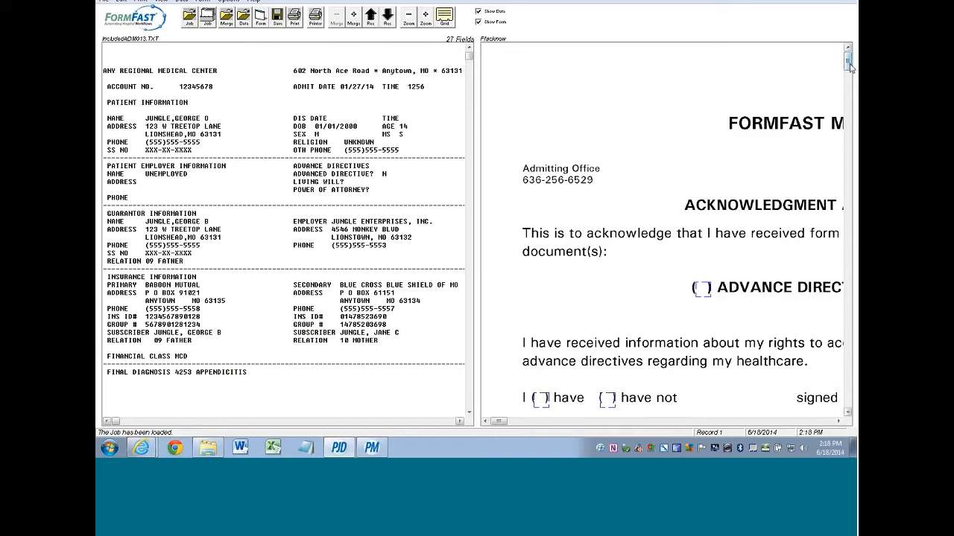
- Scroll down and check the ADVANCE DIRECTIVE checkbox's properties, closing them without changes
left_click_drag(849, 67, 850, 124)
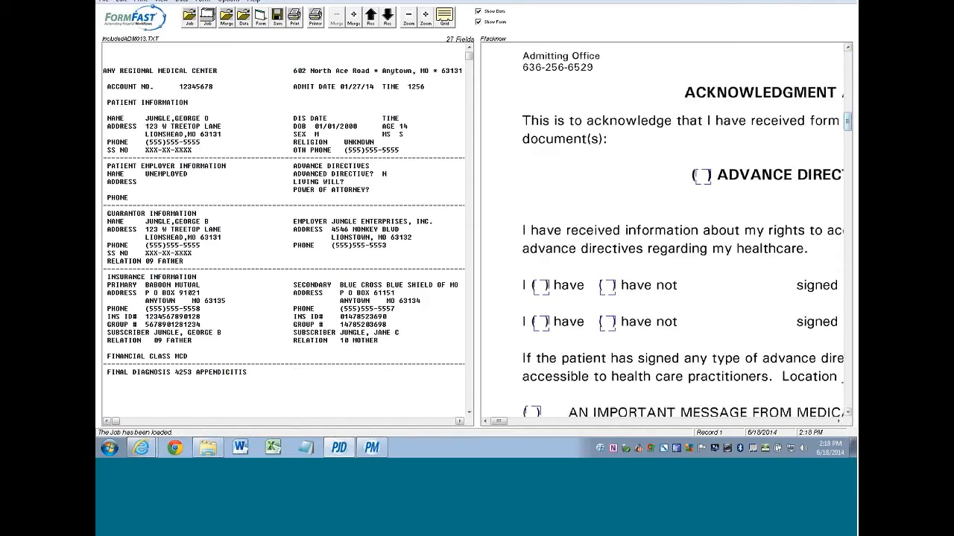
left_click(703, 179)
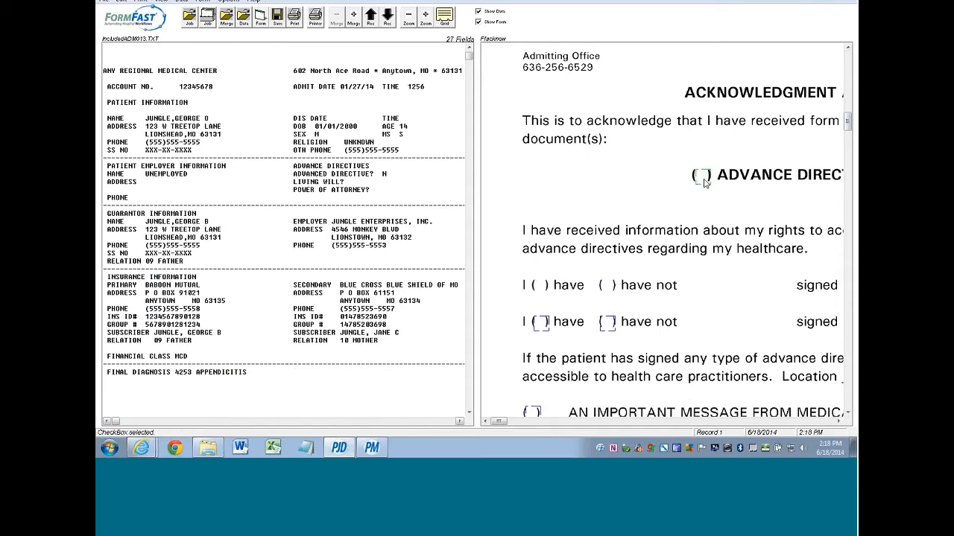
double_click(703, 178)
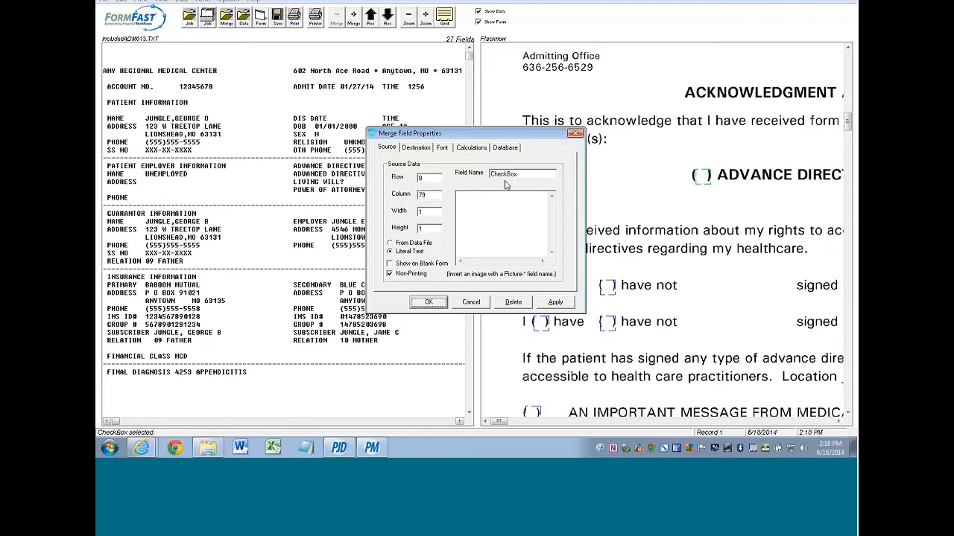
left_click(469, 301)
left_click(470, 305)
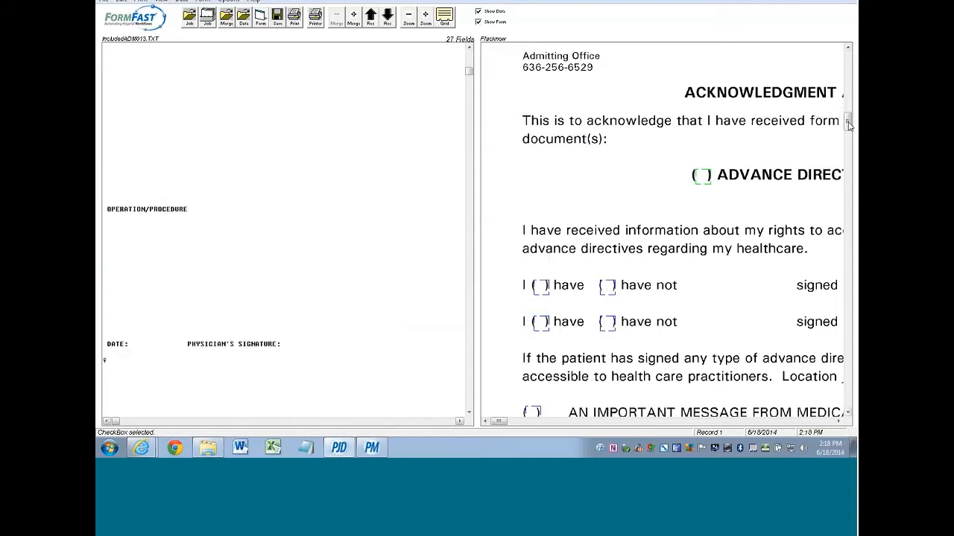
- Check the Remarks and Signature field properties, leaving both unchanged
left_click_drag(847, 125, 848, 343)
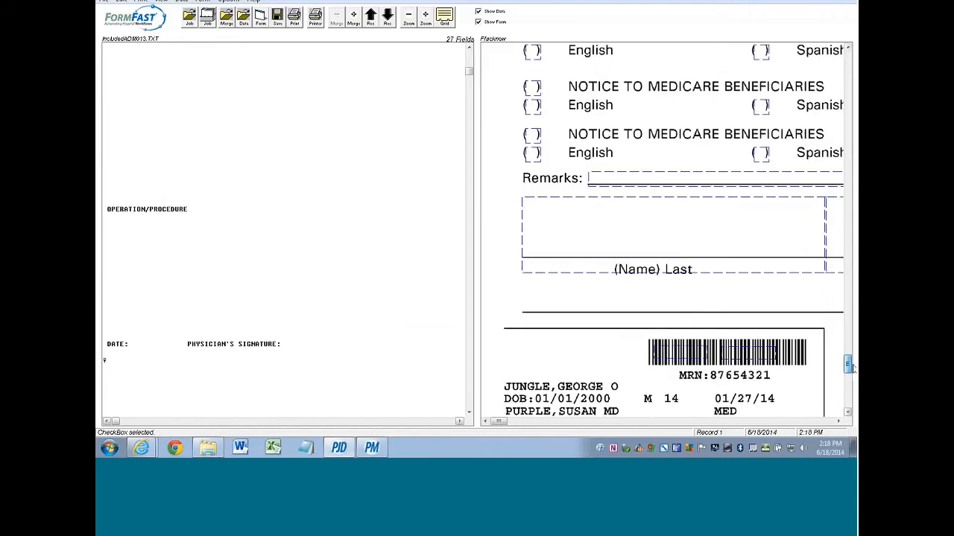
double_click(601, 181)
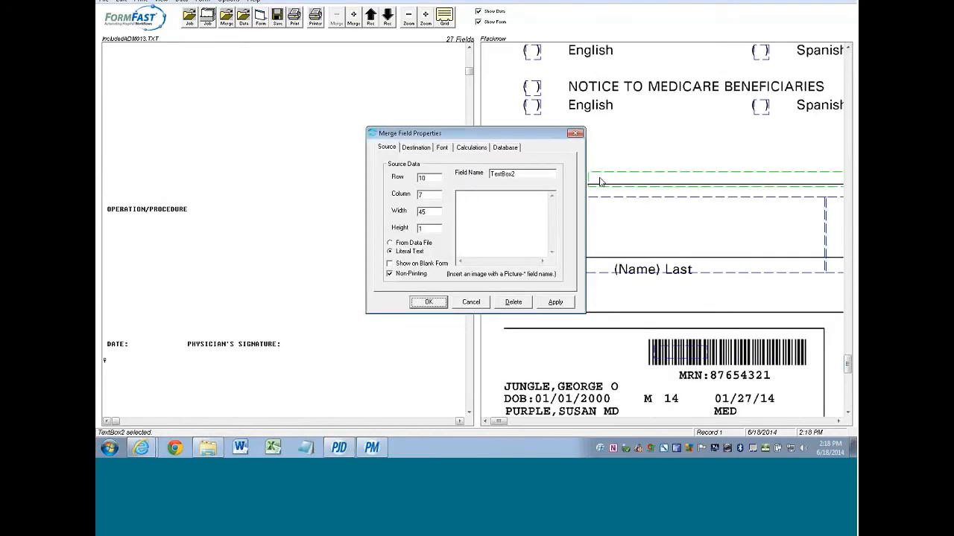
left_click(471, 302)
left_click(584, 242)
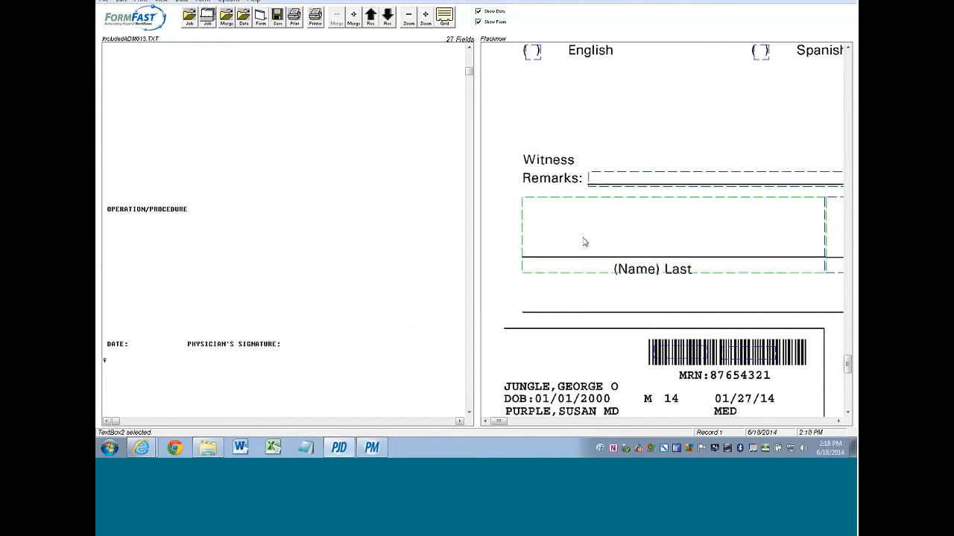
double_click(584, 241)
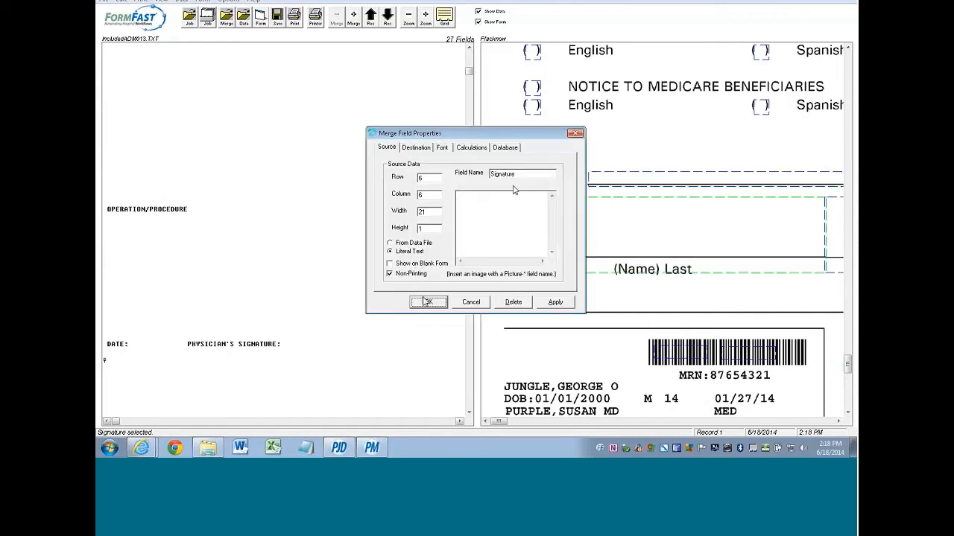
left_click(470, 304)
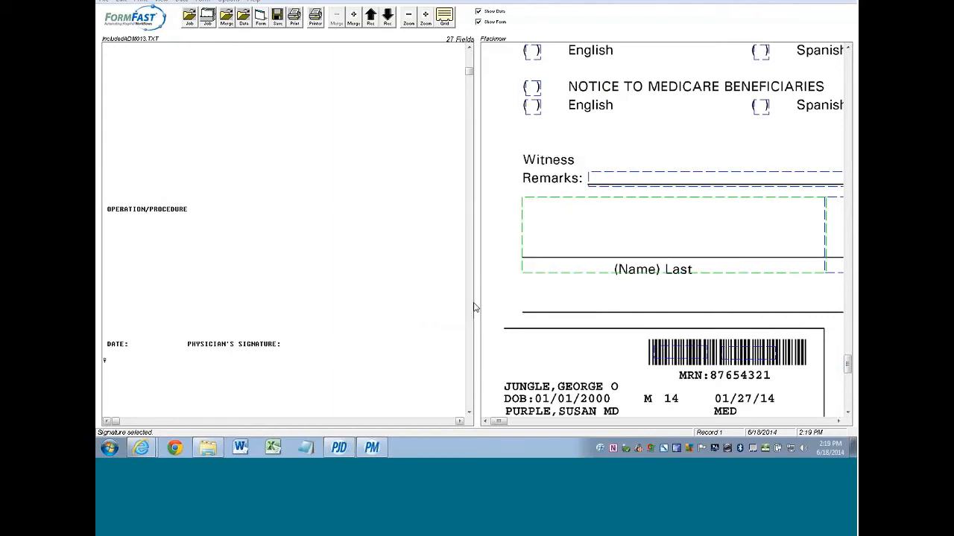
- Zoom the form preview out six steps to show its lower part, then start opening another job
left_click(408, 22)
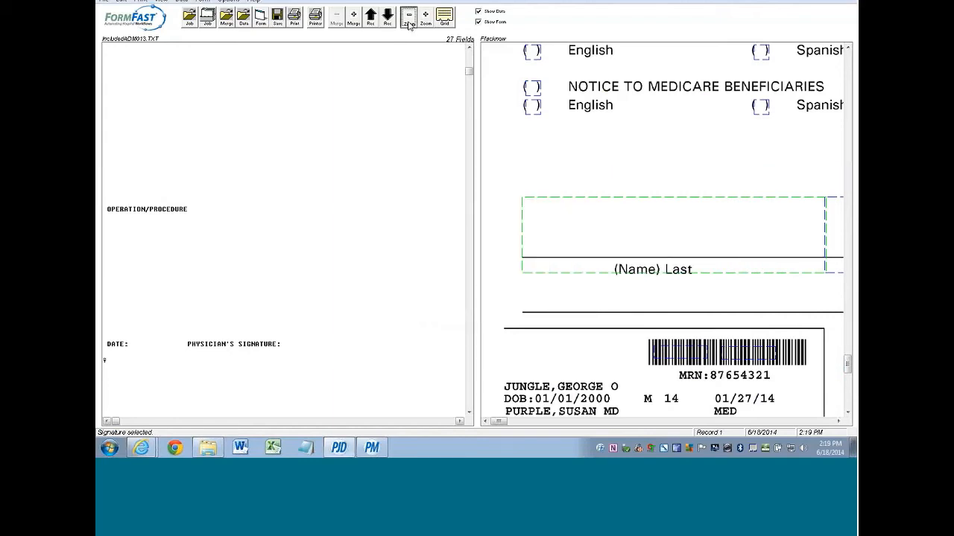
left_click(408, 25)
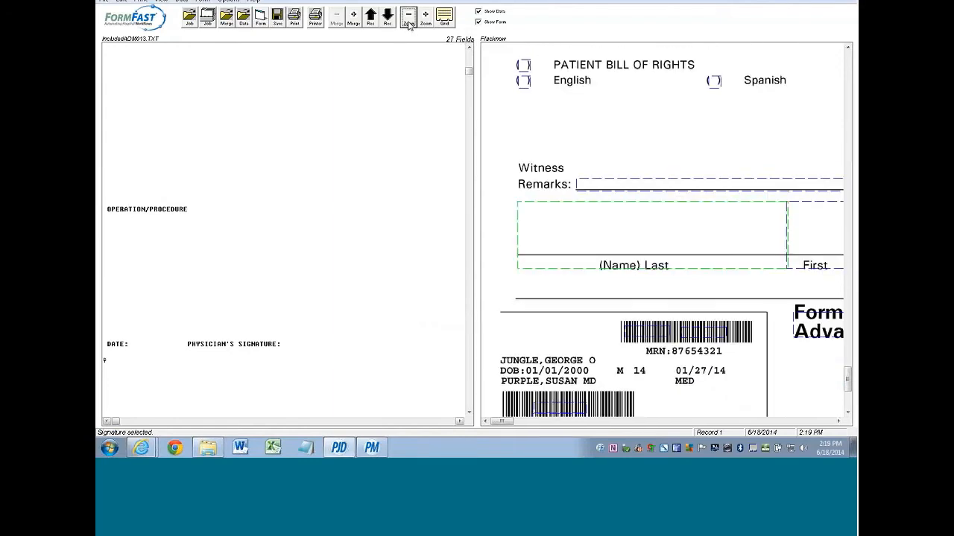
left_click(408, 26)
left_click(408, 25)
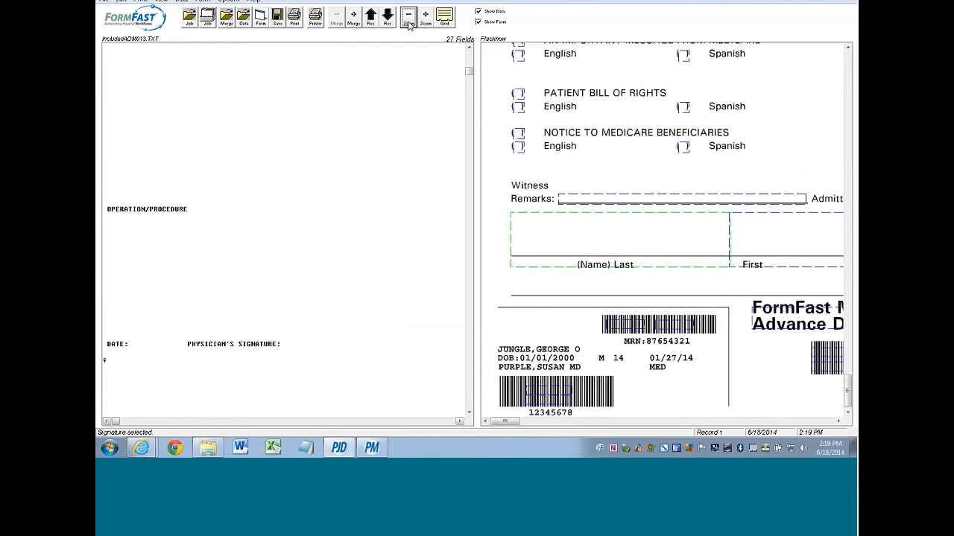
left_click(409, 25)
left_click(408, 26)
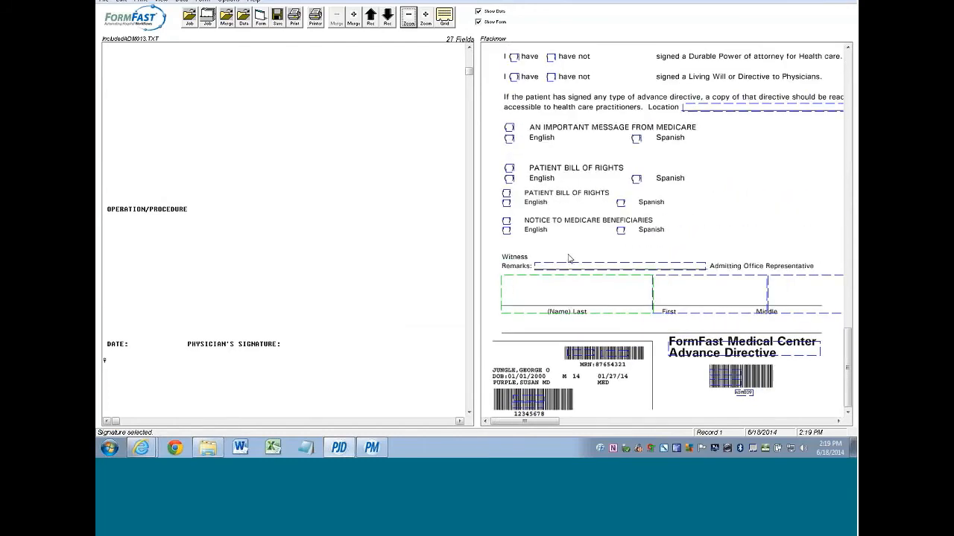
left_click(190, 20)
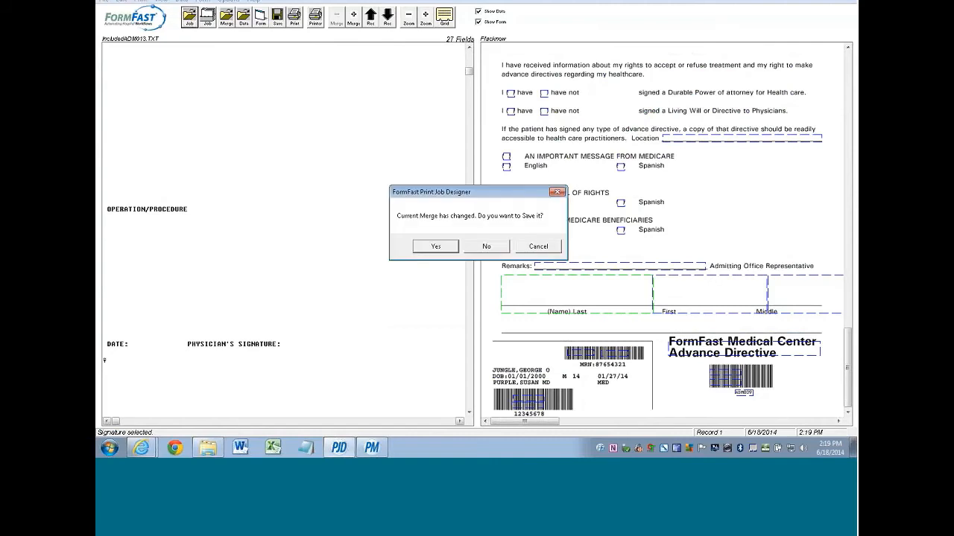
- Discard the changed merge and load the job with the acknowledgment form and patient data
left_click(487, 247)
double_click(166, 88)
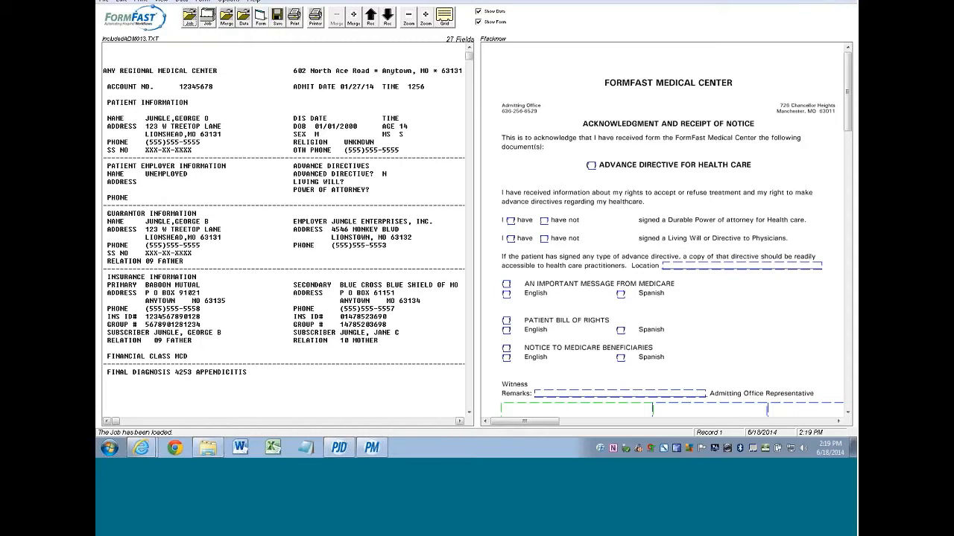
- Minimize Print Job Designer, launch Print Manager from the desktop, and maximize it
key("super+d")
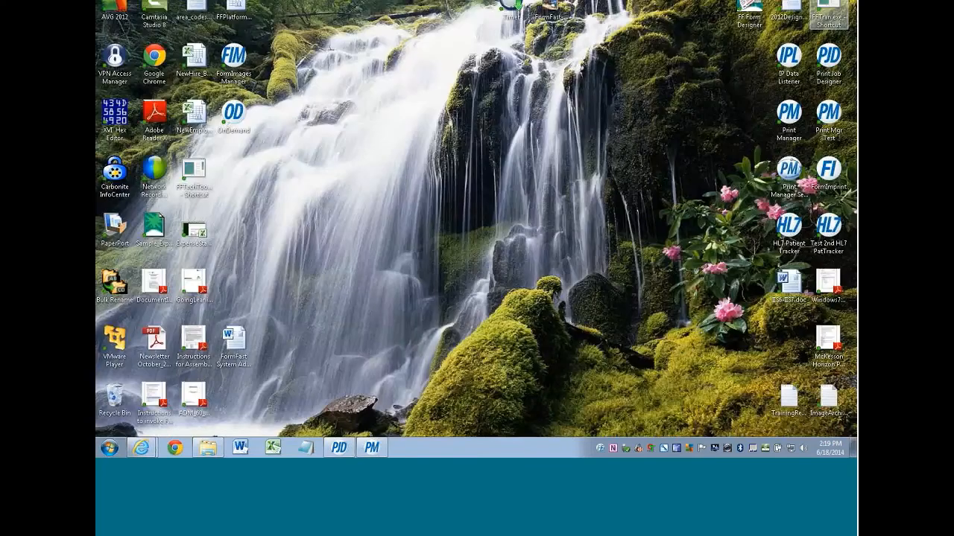
double_click(789, 171)
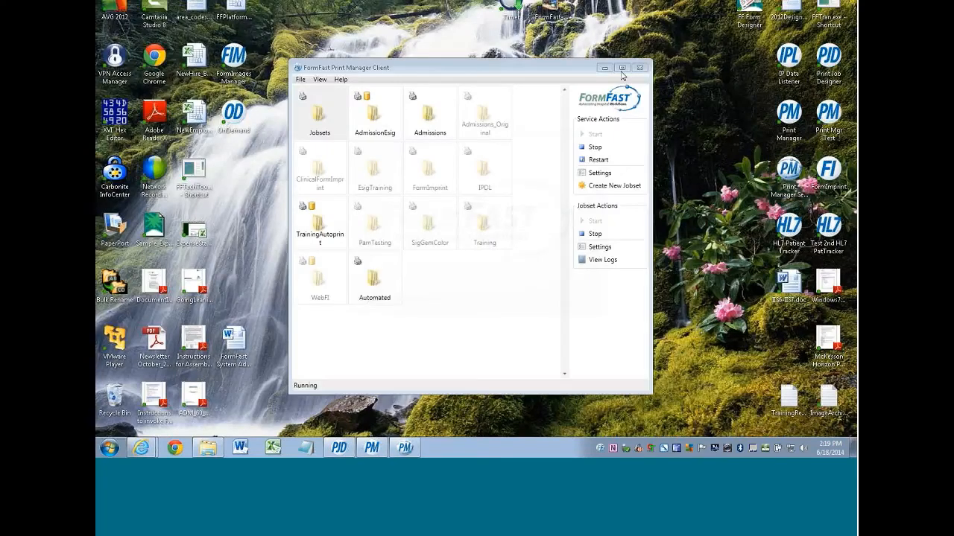
left_click(622, 69)
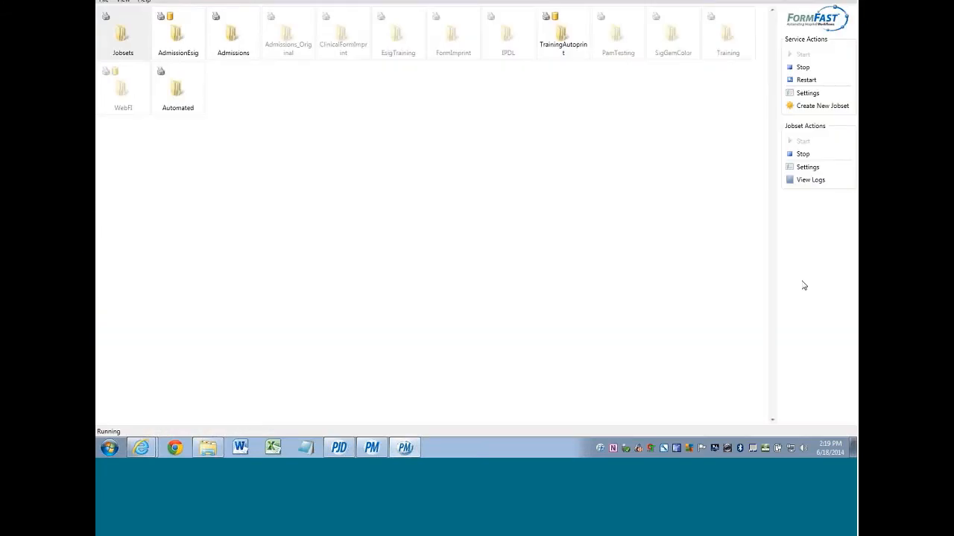
- Stop, start, and then restart the print service
left_click(792, 67)
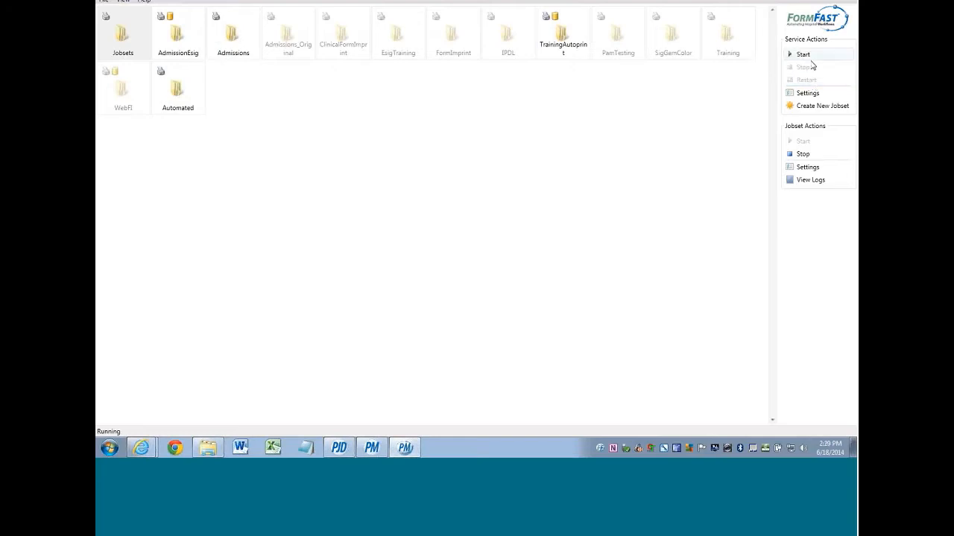
left_click(794, 56)
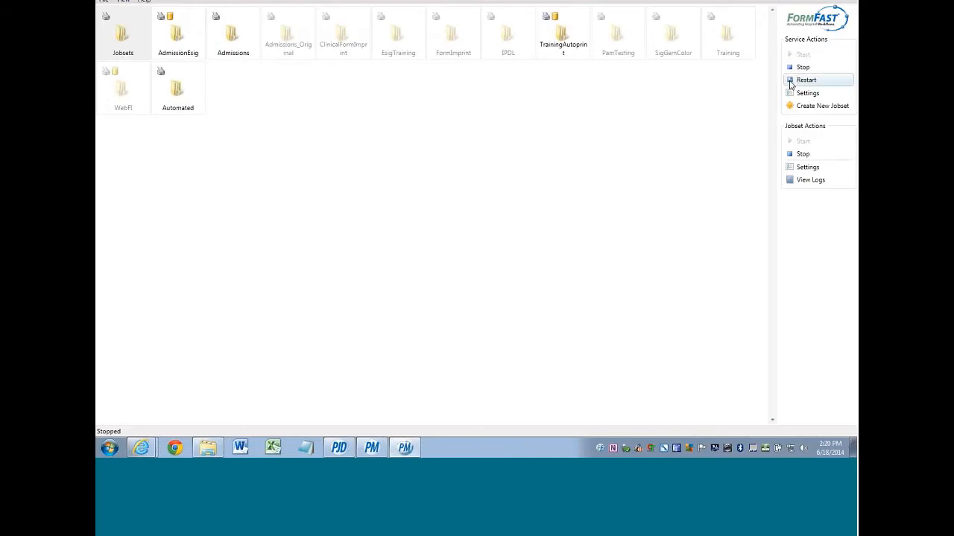
left_click(803, 68)
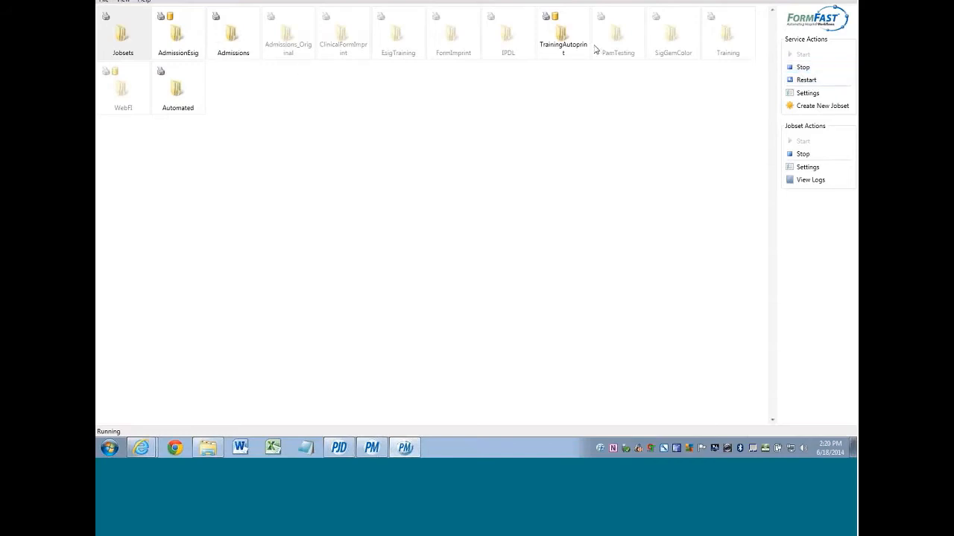
- Stop and restart the TrainingAutoprint jobset
left_click(565, 37)
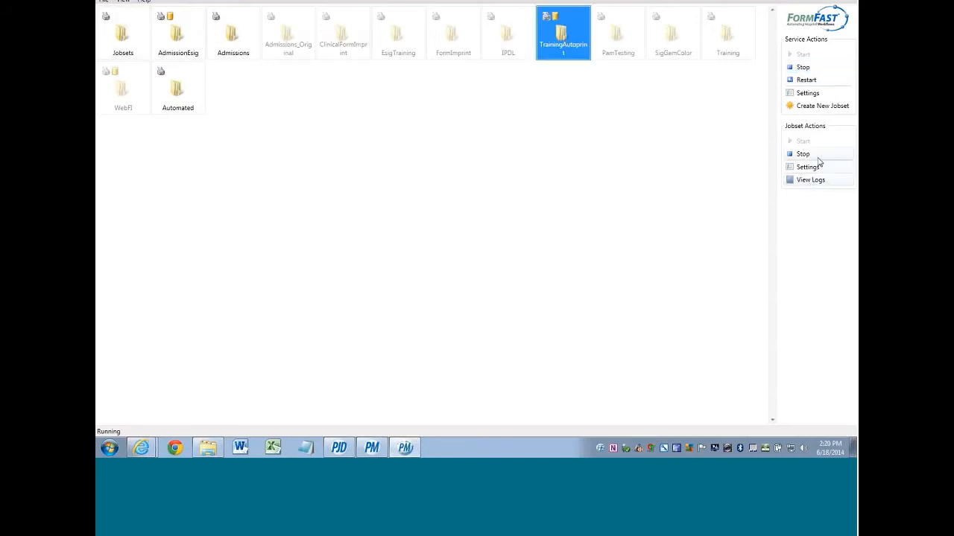
left_click(801, 153)
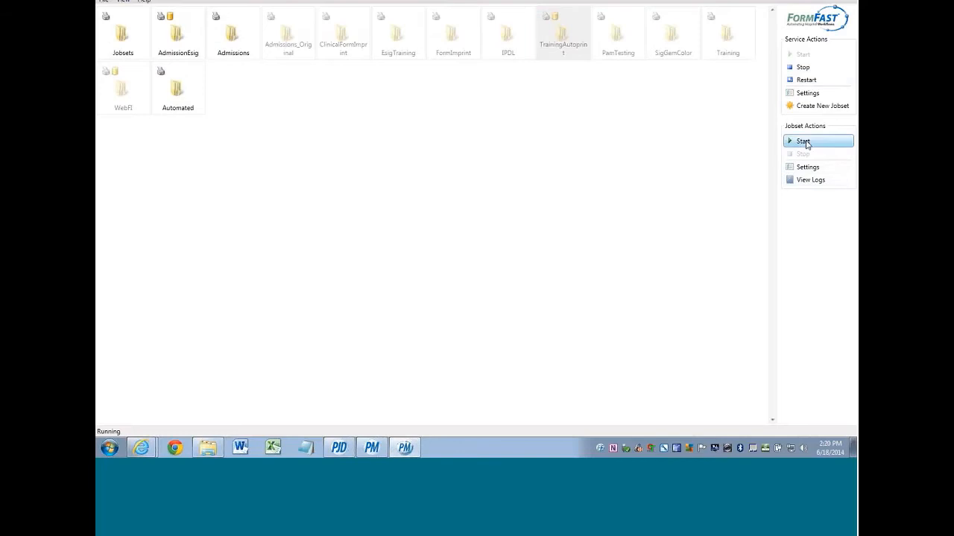
left_click(806, 143)
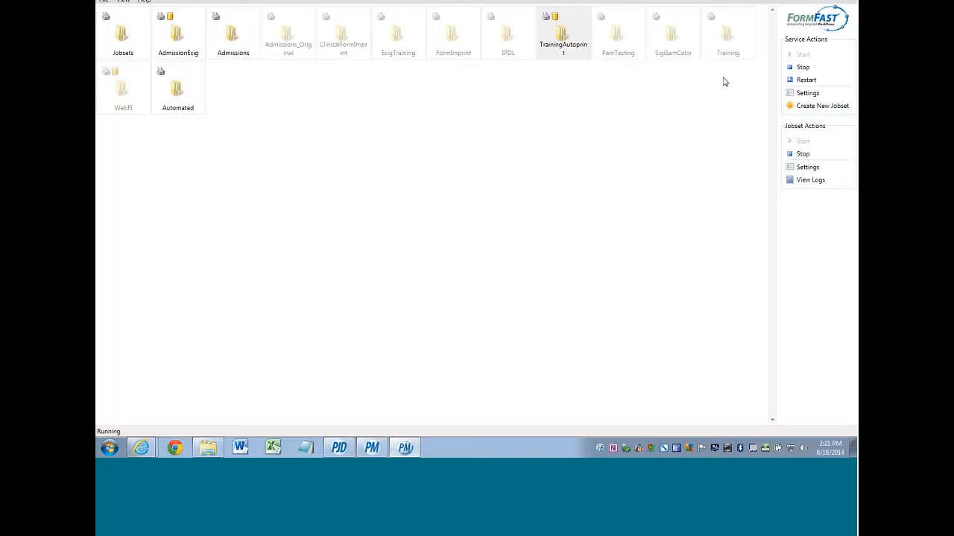
left_click(572, 33)
right_click(572, 34)
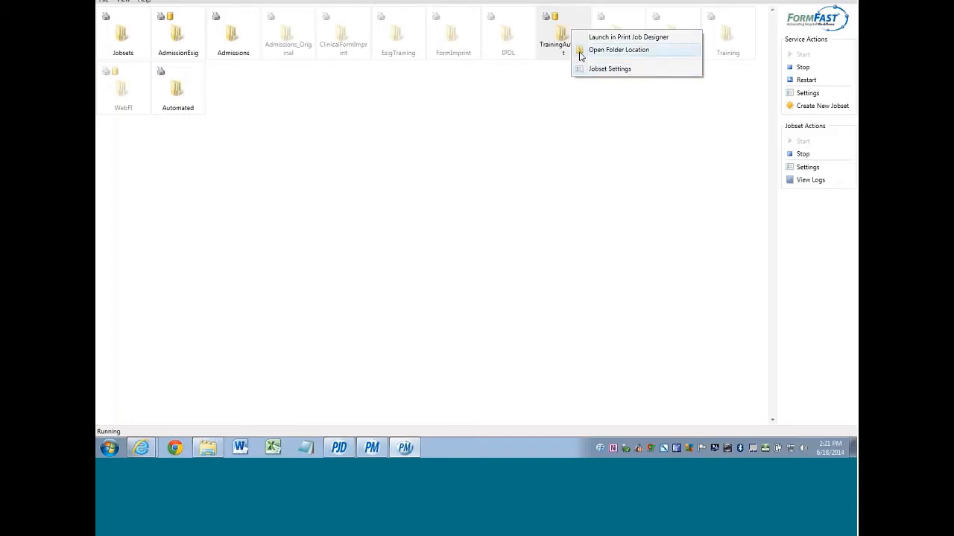
left_click(556, 31)
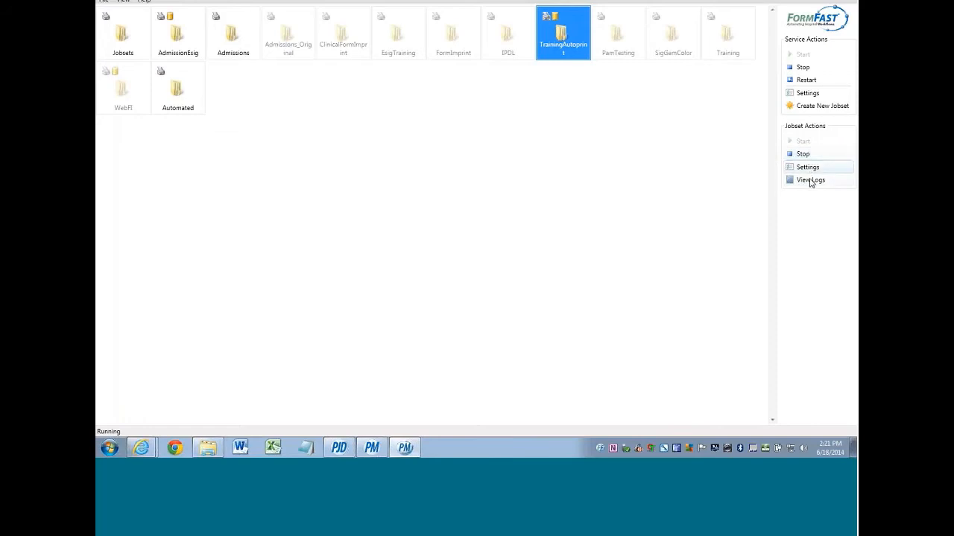
- Open the TrainingAutoprint jobset's log in a full-screen Log Viewer
left_click(805, 181)
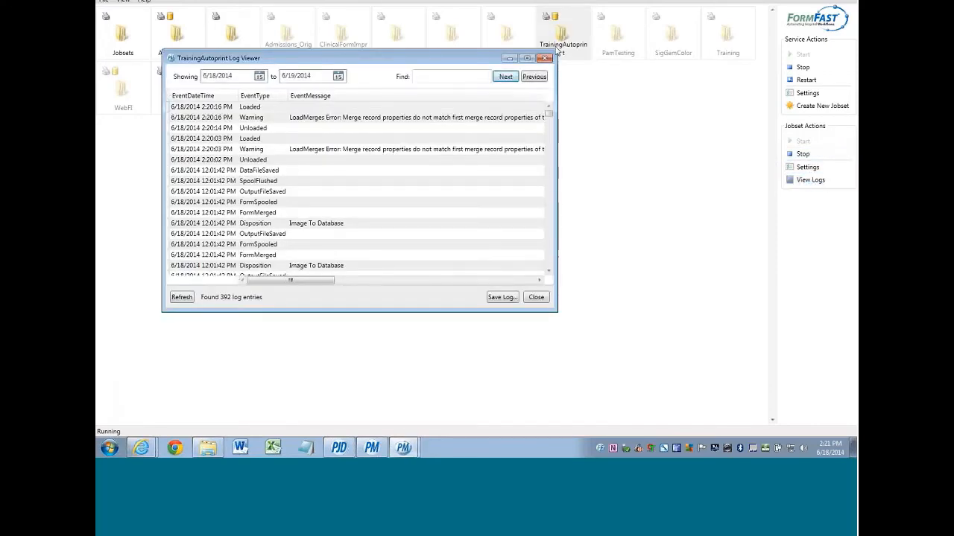
left_click(526, 59)
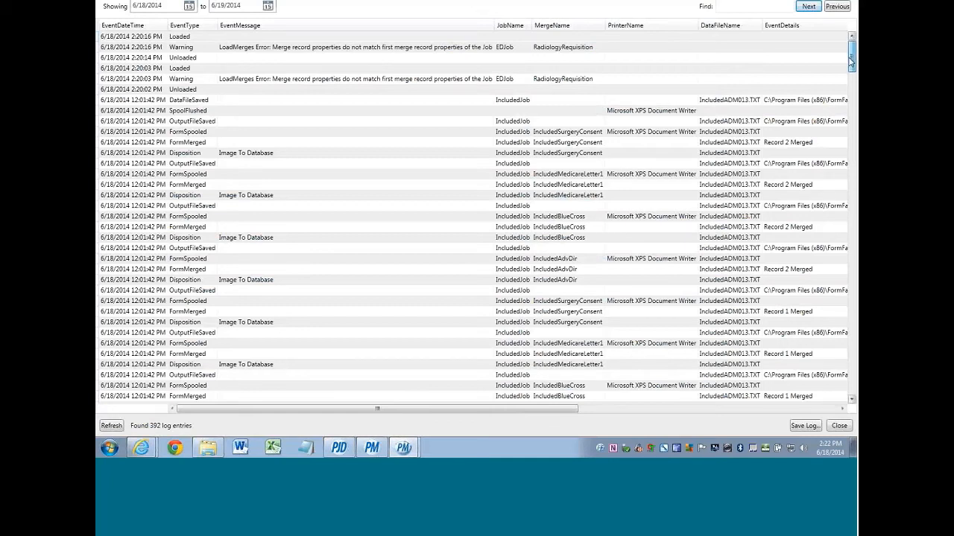
left_click_drag(851, 62, 853, 108)
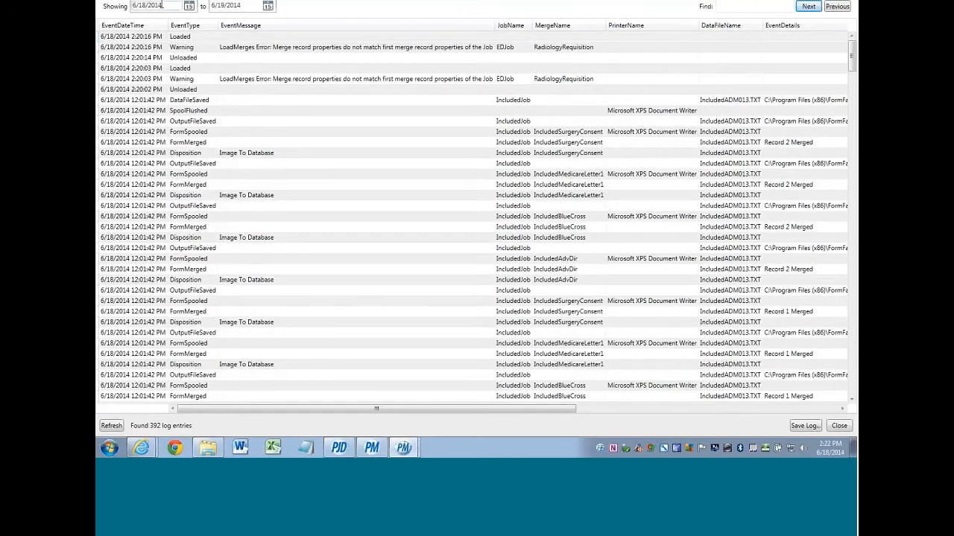
- Set the log's start date to June 10, 2014 and scroll through the entries
left_click(188, 7)
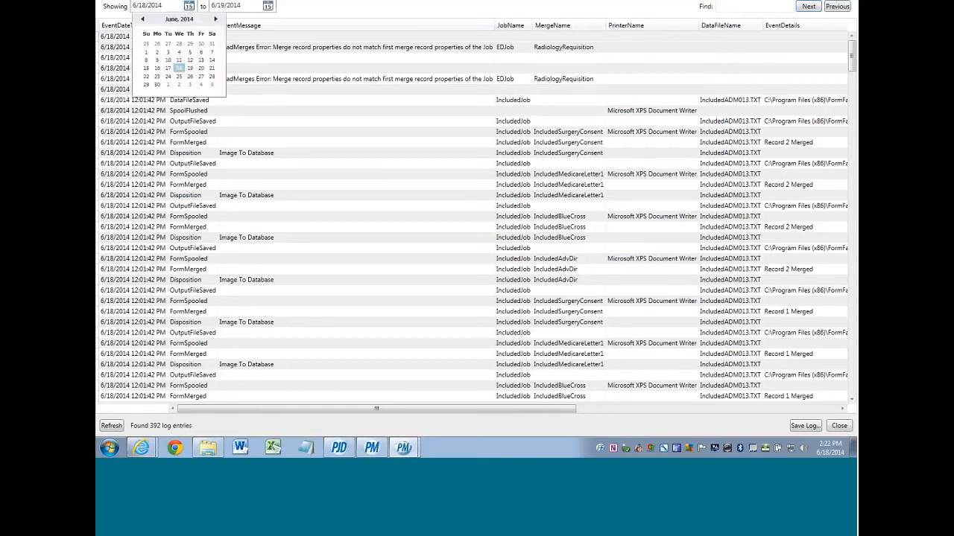
left_click(170, 61)
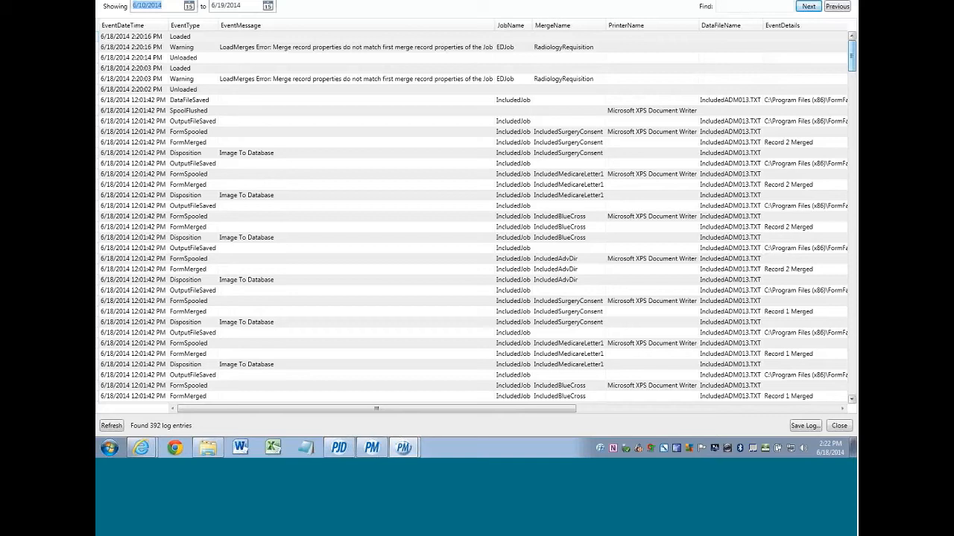
left_click_drag(852, 56, 852, 384)
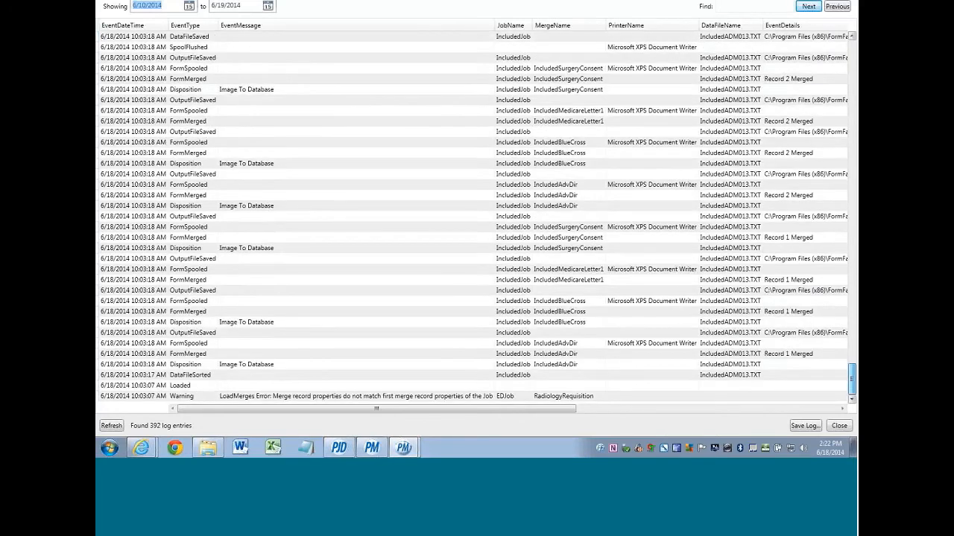
left_click_drag(851, 384, 852, 384)
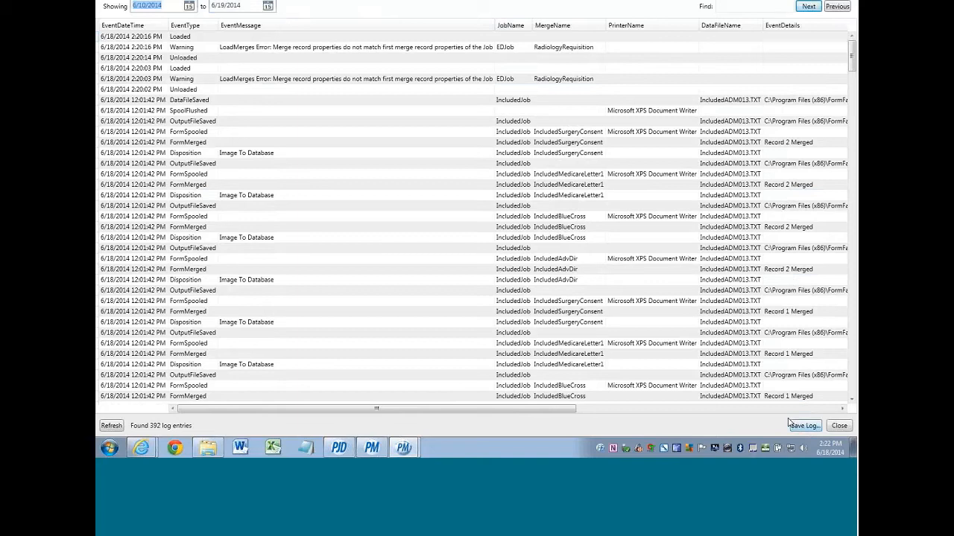
- Search the log for 'med' and step through three matches
left_click(729, 9)
type("med")
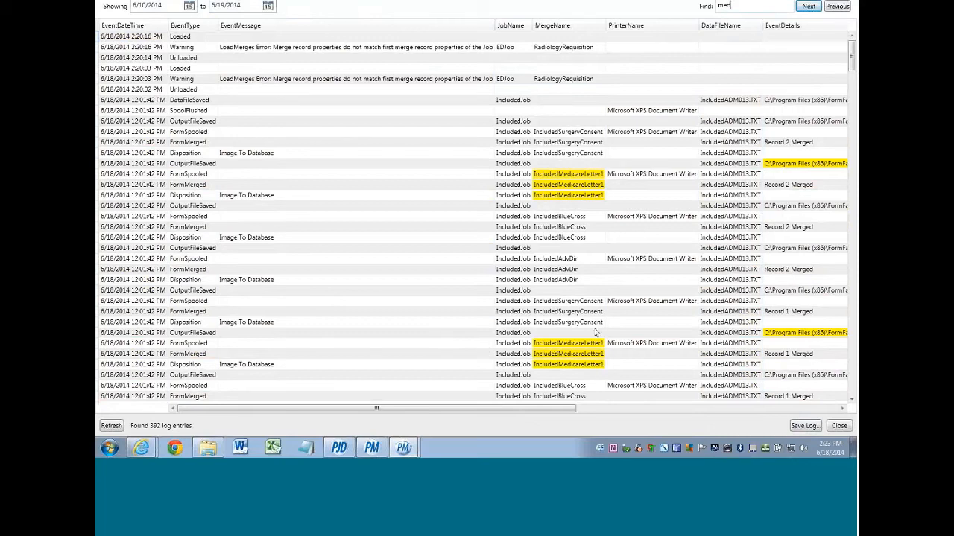
left_click(815, 7)
left_click(811, 7)
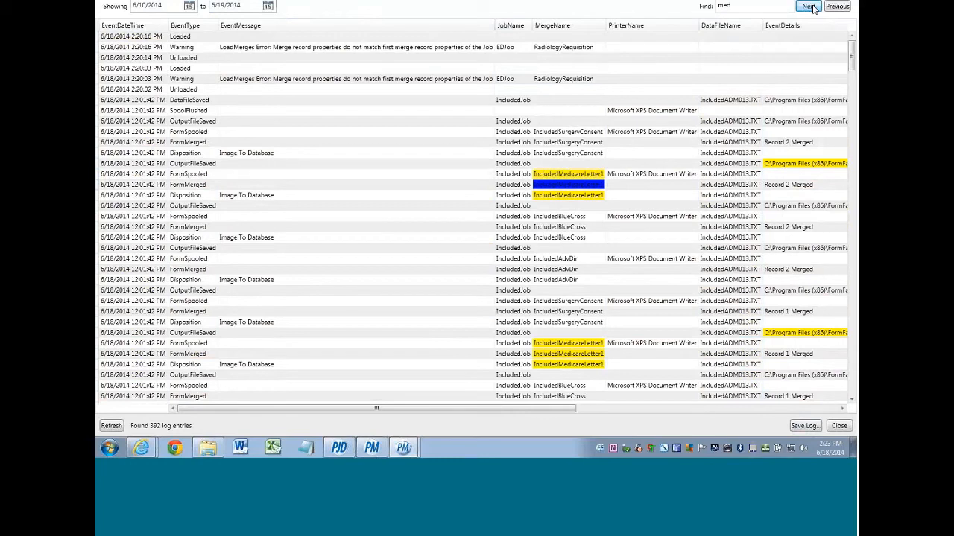
left_click(810, 7)
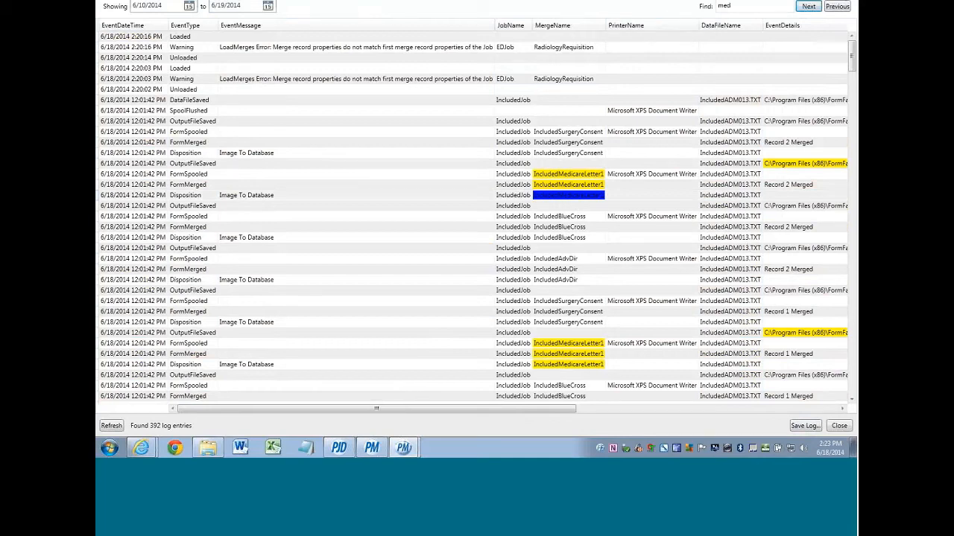
- Close the event log and bring up the FormFast login page in Internet Explorer
left_click(844, 1)
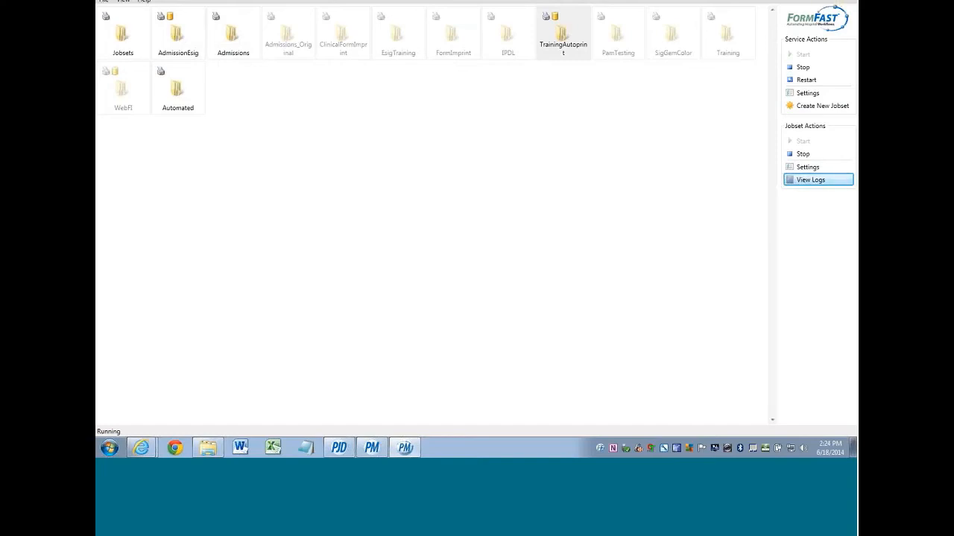
left_click(807, 0)
left_click(141, 448)
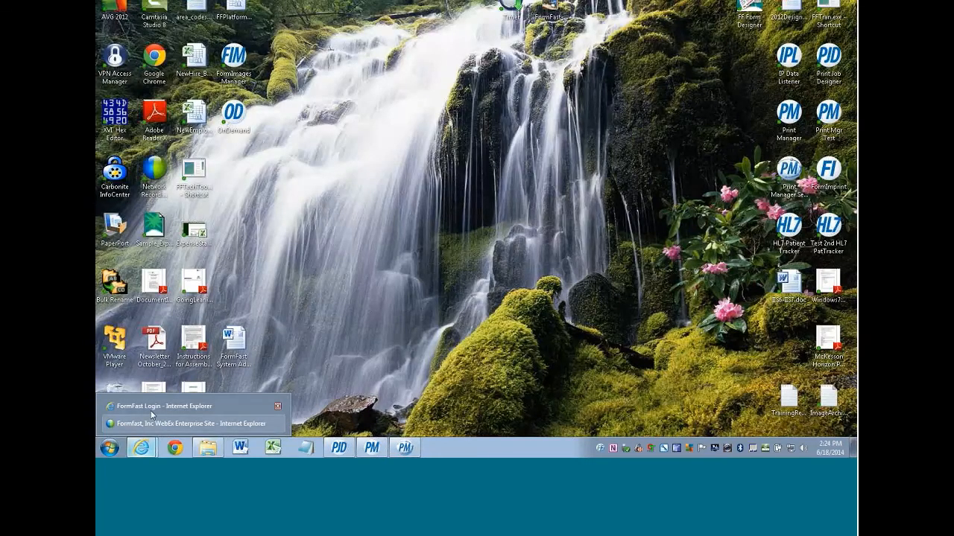
left_click(156, 407)
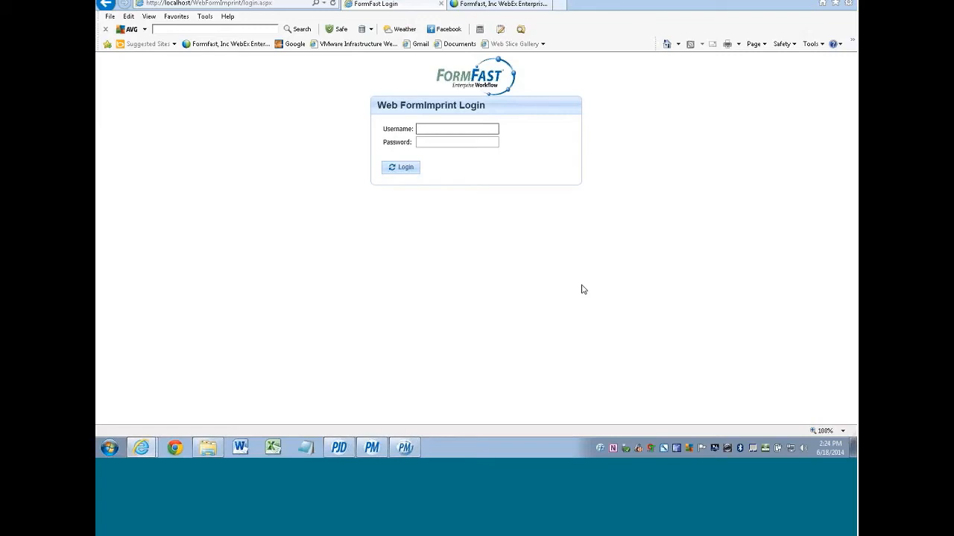
- Log in with the demo user's username in capitals and the account password
key("Caps_Lock")
type("MARY")
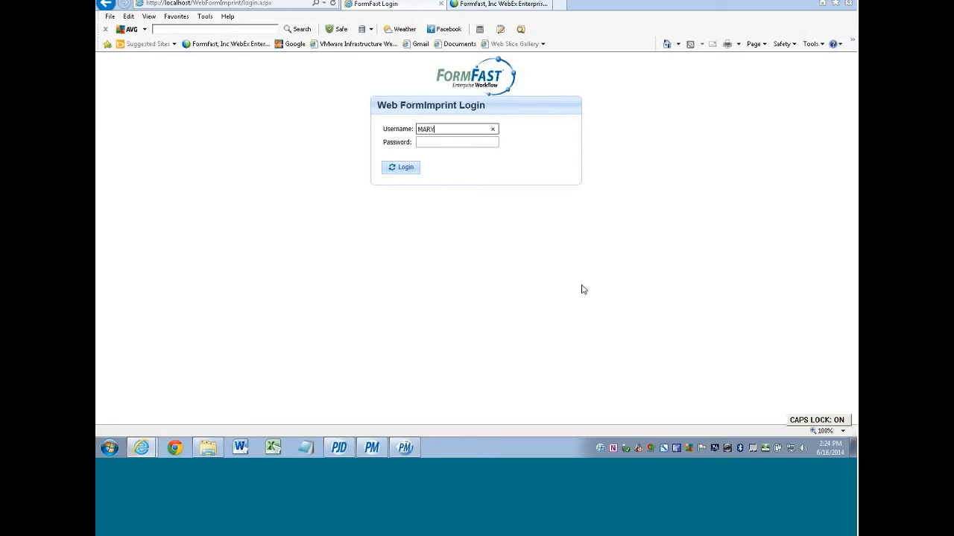
type("01")
key("Tab")
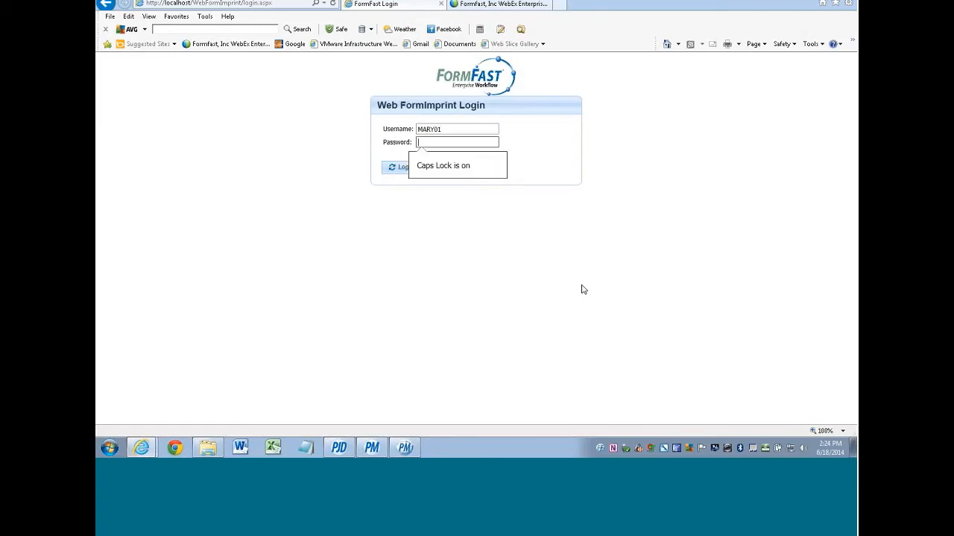
key("Caps_Lock")
key("Caps_Lock")
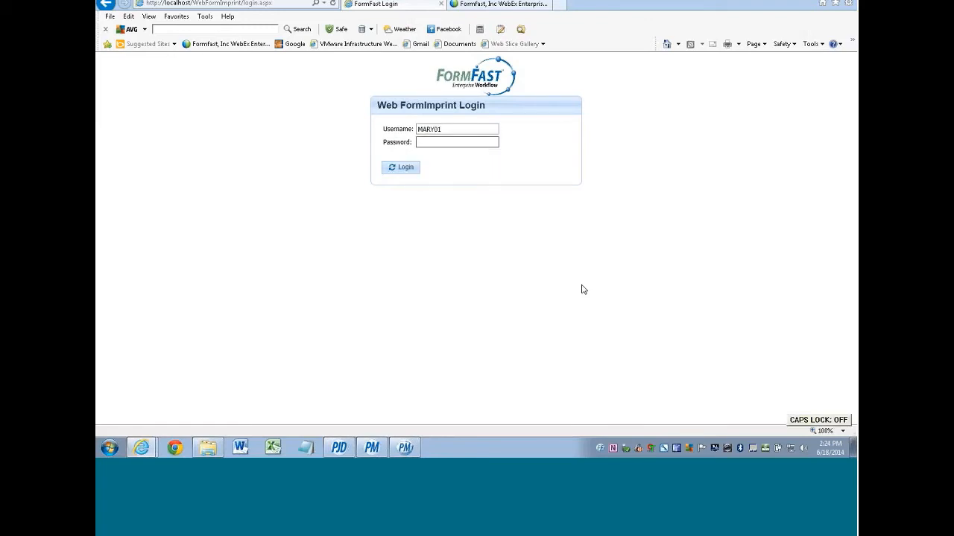
type("12345")
key("Return")
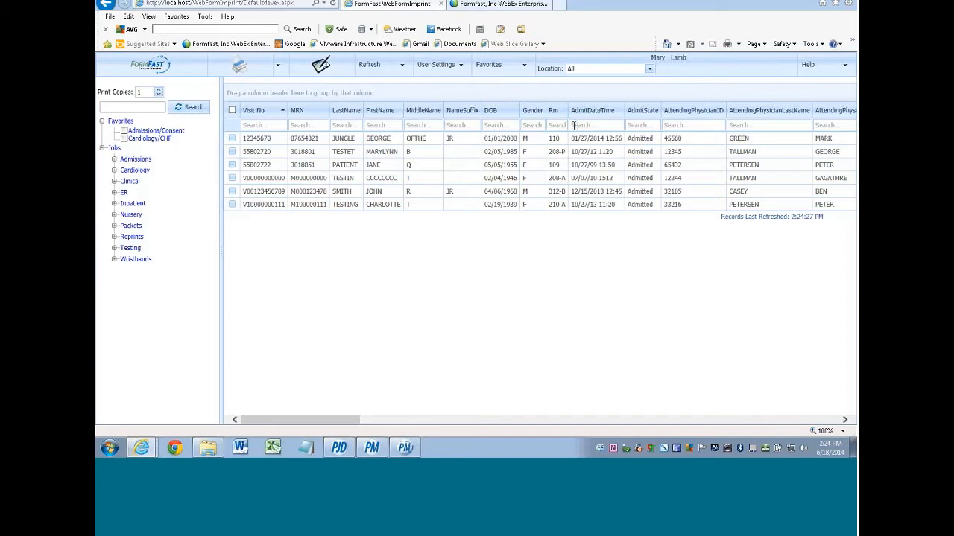
- Filter patients by a visit number, clear the filter, then group the list by the Rm column
left_click(263, 125)
type("V")
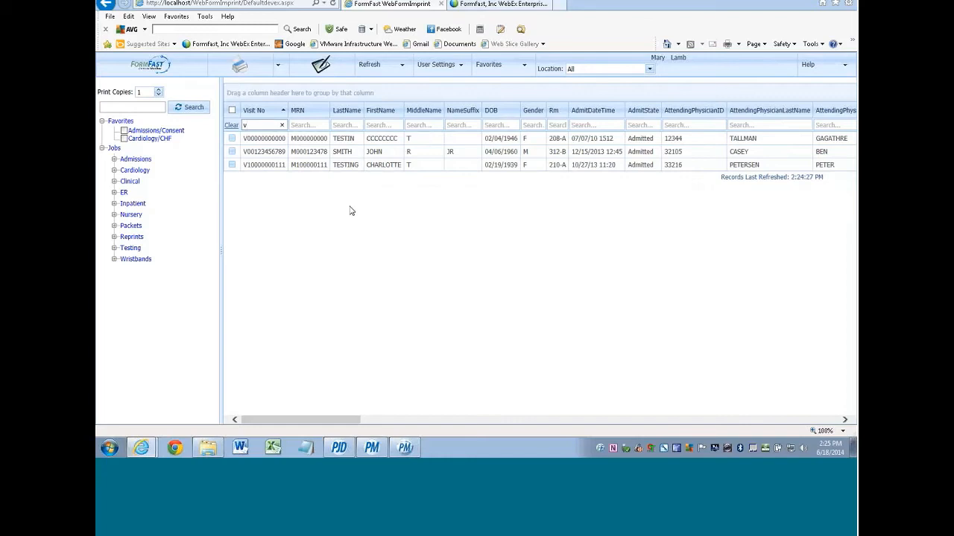
type("0000000000")
key("Return")
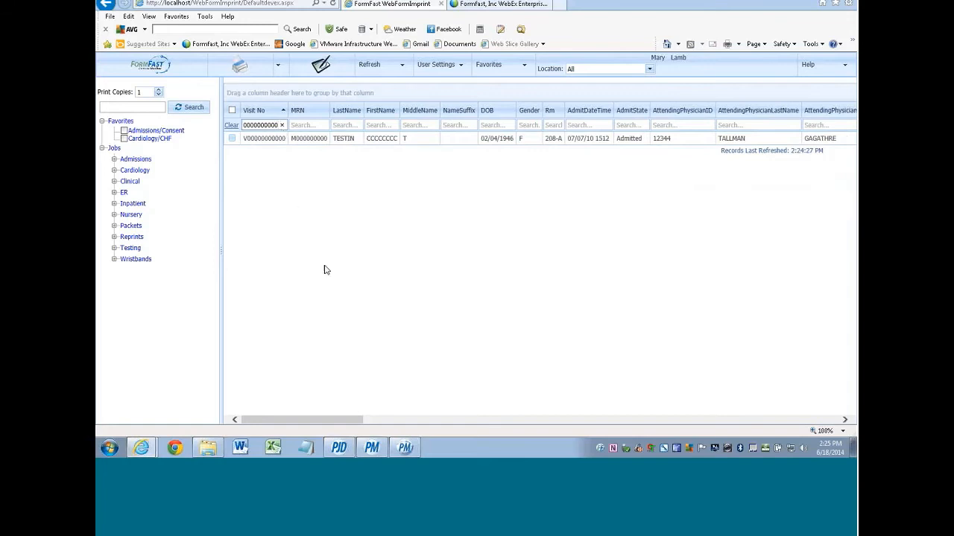
key("BackSpace")
key("BackSpace")
key("BackSpace")
key("BackSpace")
key("BackSpace")
key("BackSpace")
key("BackSpace")
key("BackSpace")
key("BackSpace")
key("BackSpace")
key("BackSpace")
key("BackSpace")
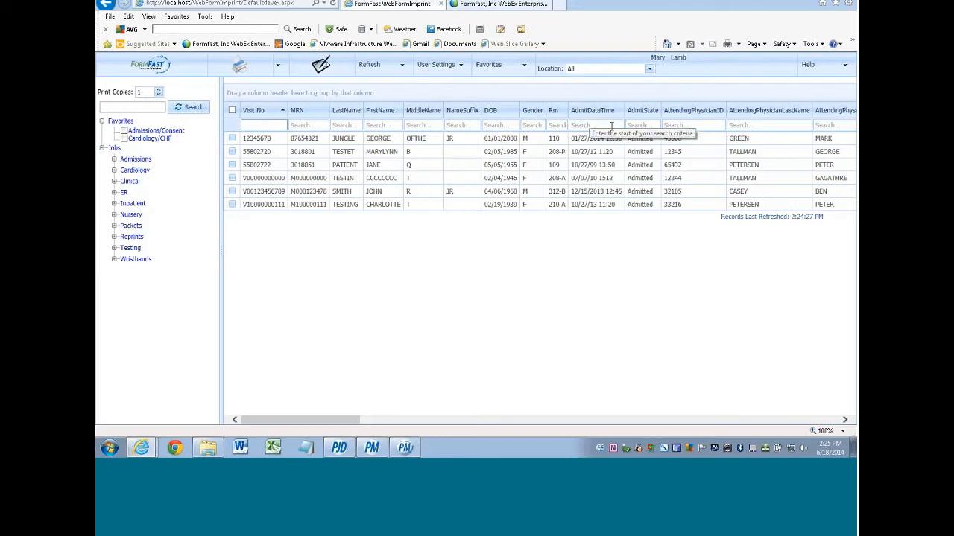
left_click_drag(556, 114, 254, 97)
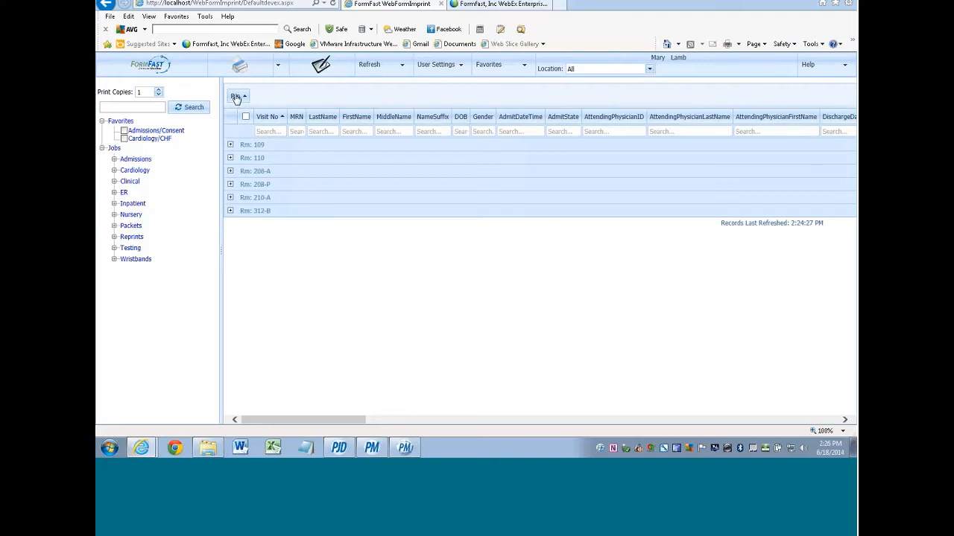
left_click_drag(236, 98, 497, 116)
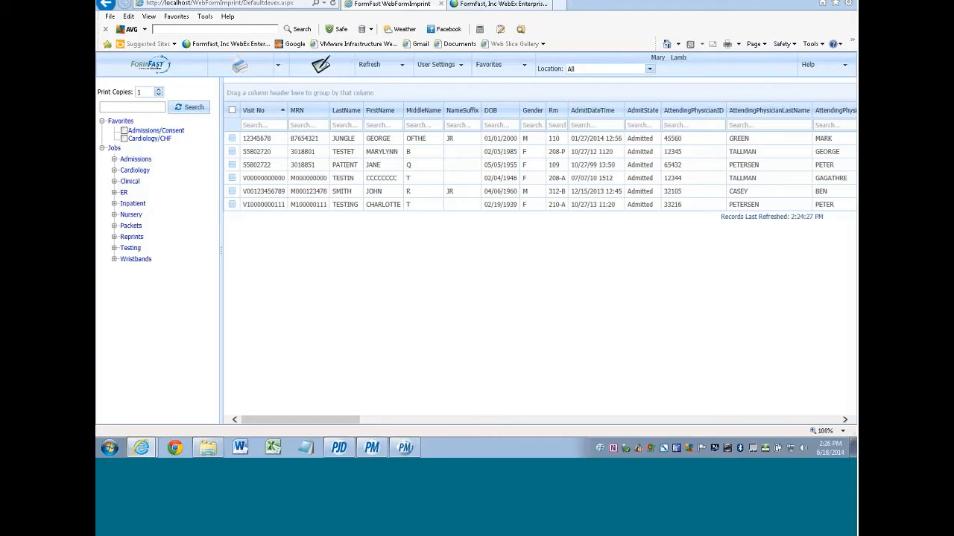
- Expand Admissions in the Jobs tree to reveal Consent and Insurance Form
left_click(115, 160)
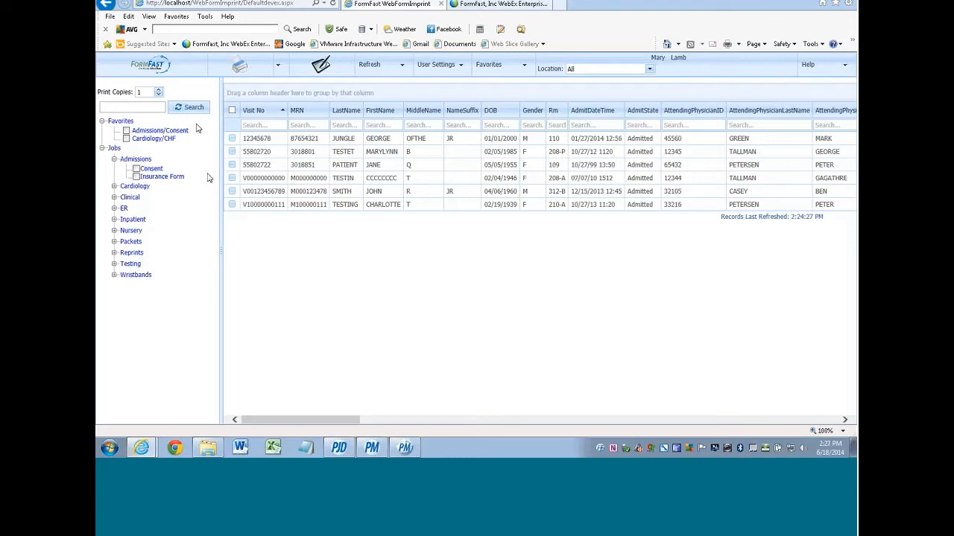
- Toggle the Admissions/Consent favorite on and off, then preview the Admissions Consent form
left_click(523, 67)
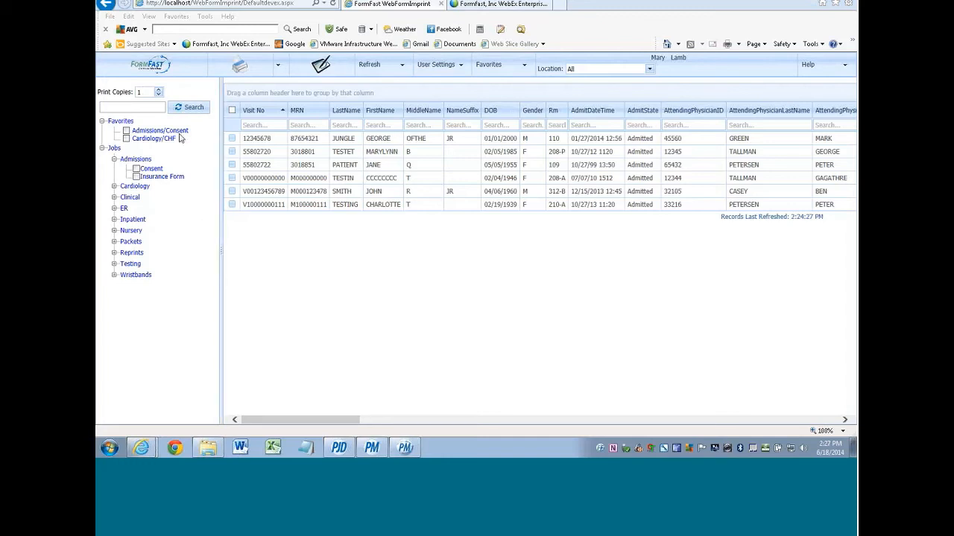
left_click(127, 135)
left_click(127, 132)
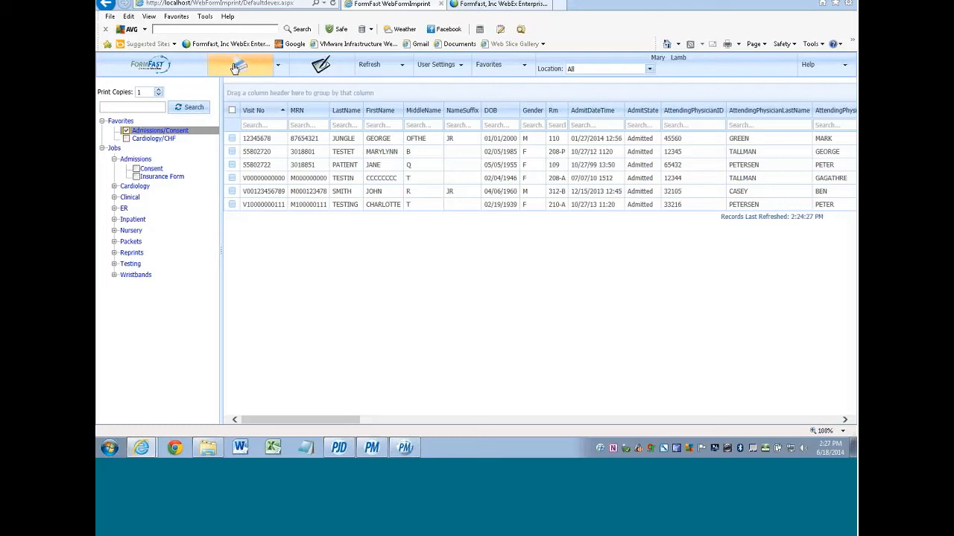
left_click(127, 132)
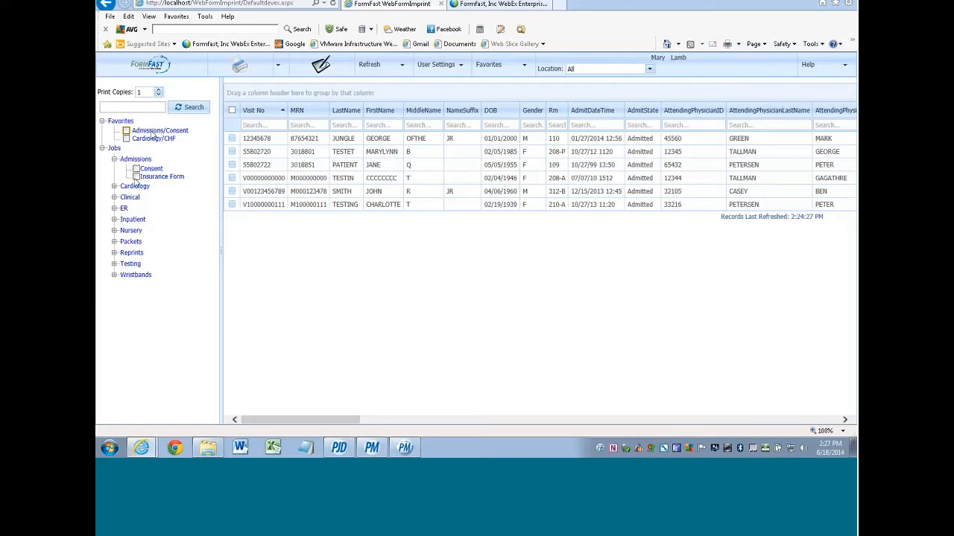
left_click(154, 171)
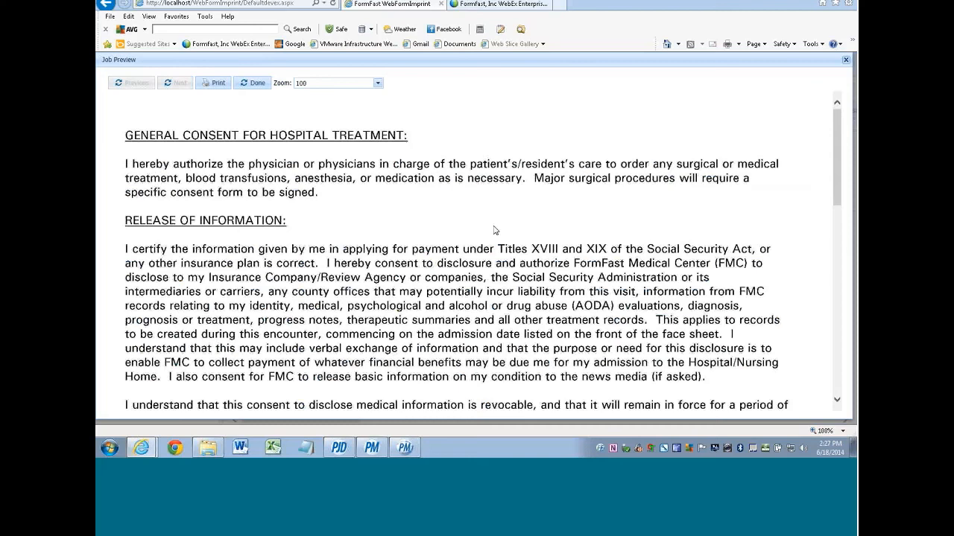
- Zoom the General Consent preview to 50%, scroll through it, and close it with Done
left_click(378, 83)
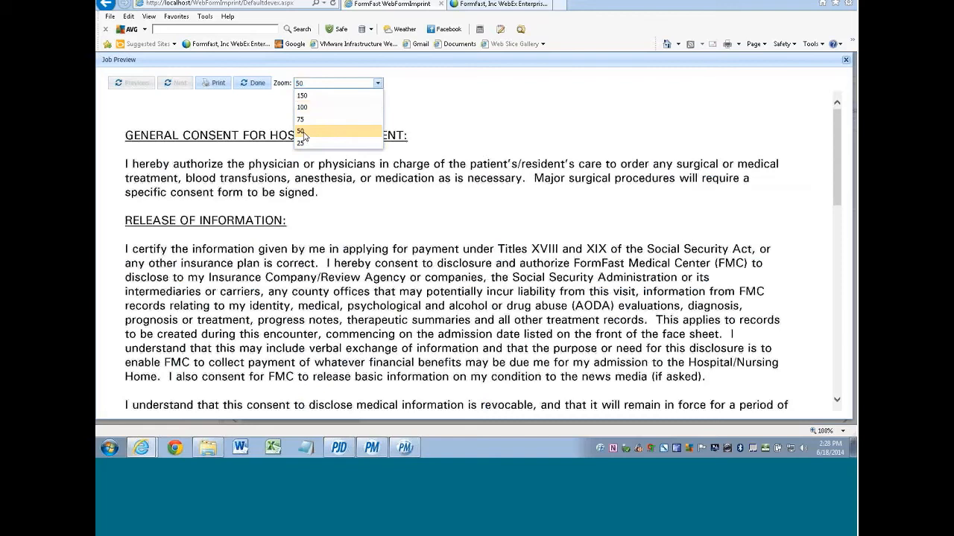
left_click(302, 132)
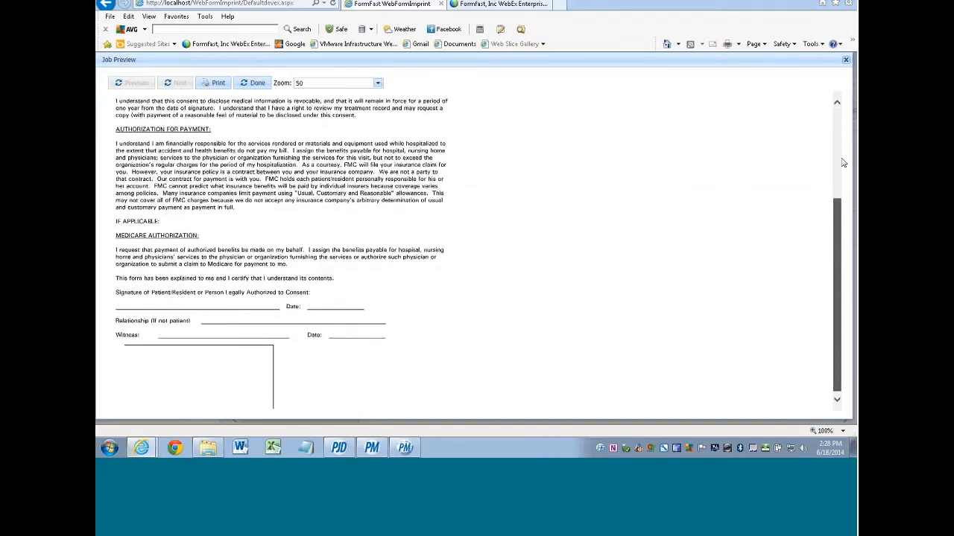
scroll(842, 162, "up", 2)
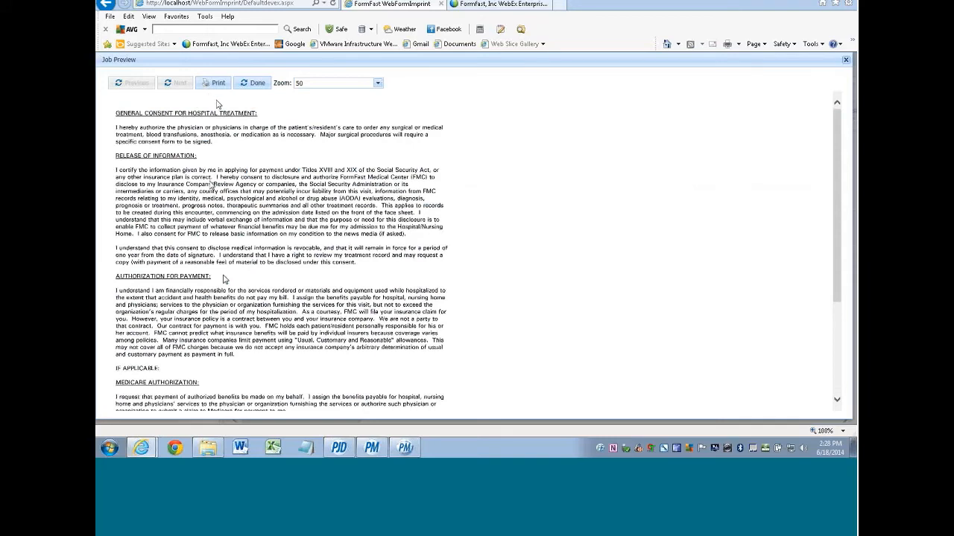
left_click(257, 84)
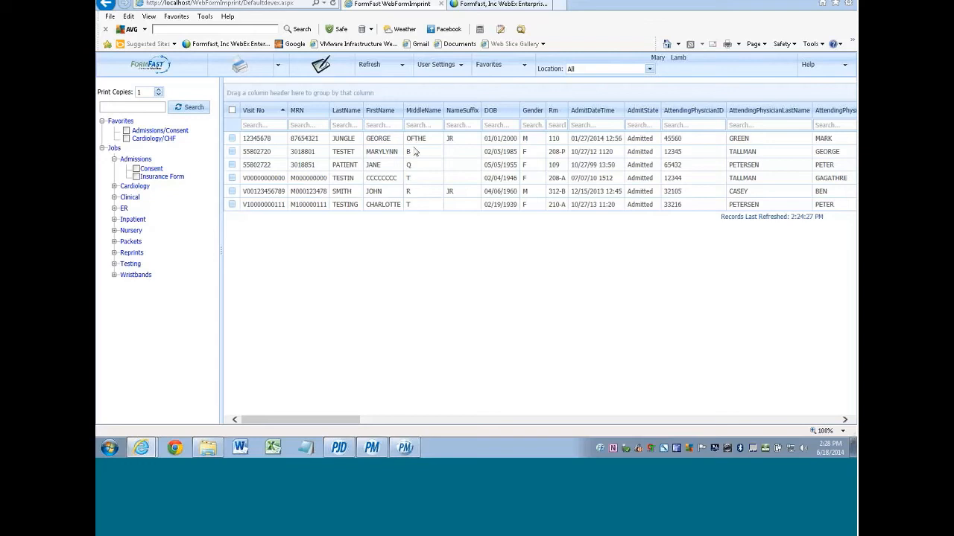
- Log out, then log back in with the user's username and password
left_click(442, 70)
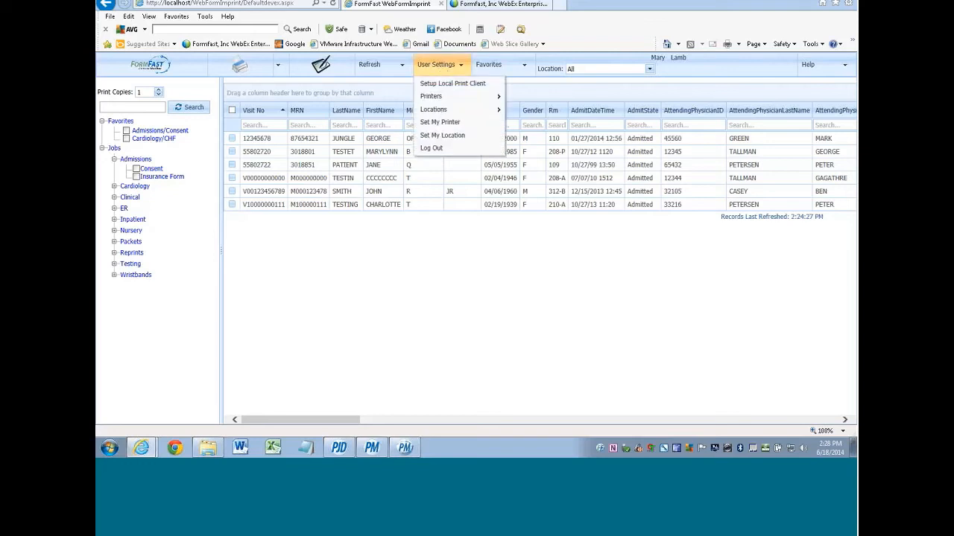
left_click(429, 149)
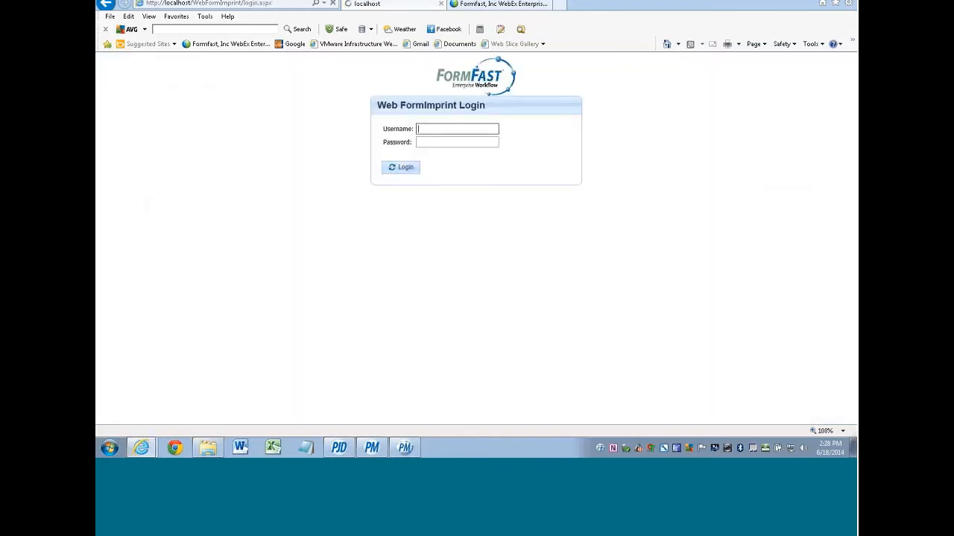
type("pam")
key("Tab")
type("pa")
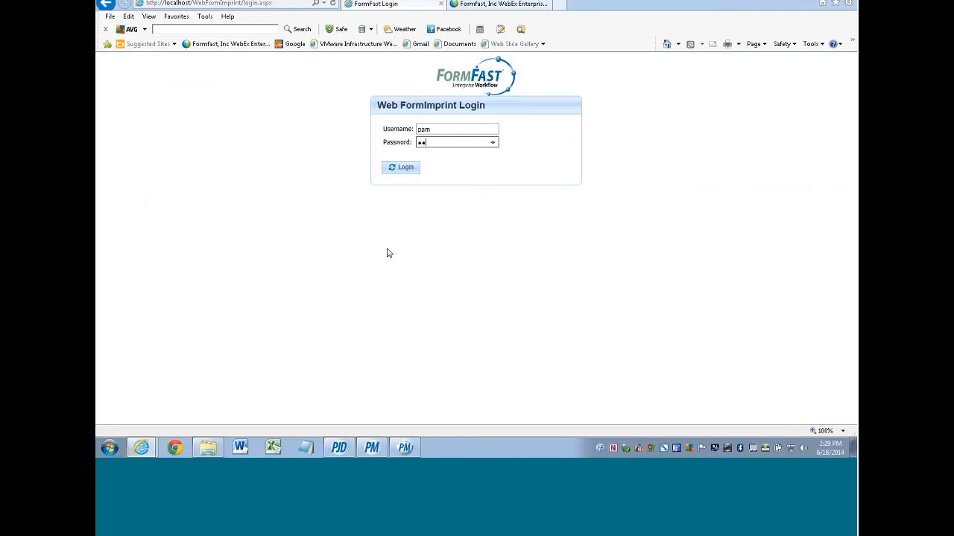
key("Return")
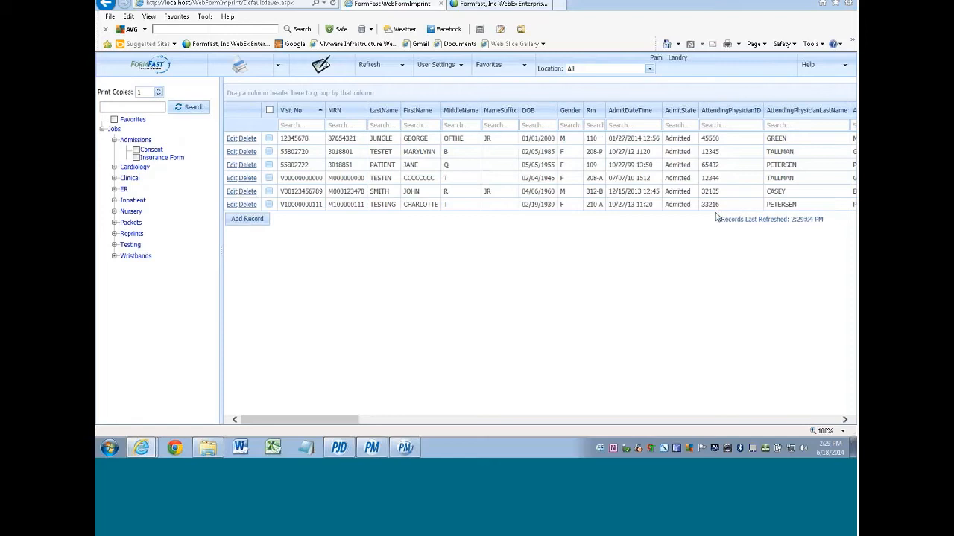
left_click(233, 207)
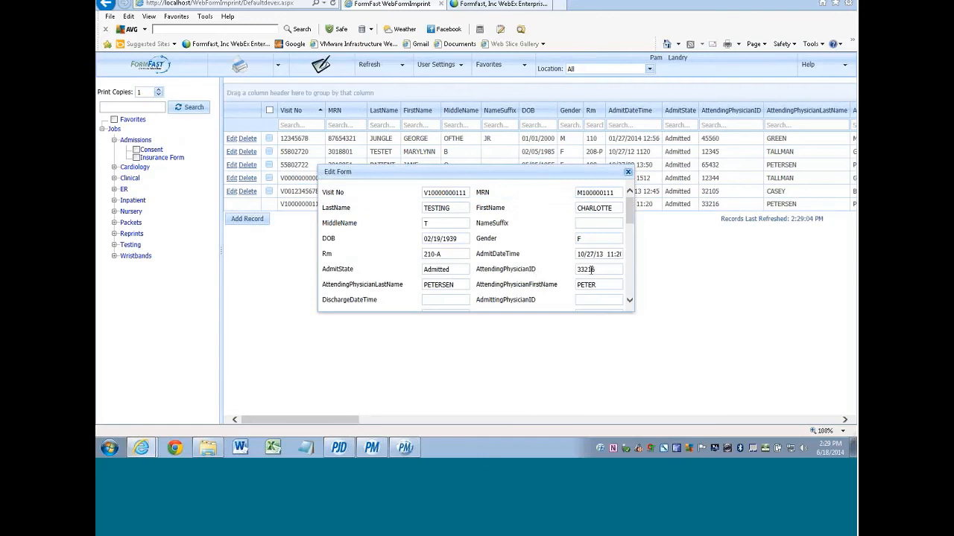
left_click(587, 270)
left_click_drag(628, 213, 631, 301)
left_click(596, 302)
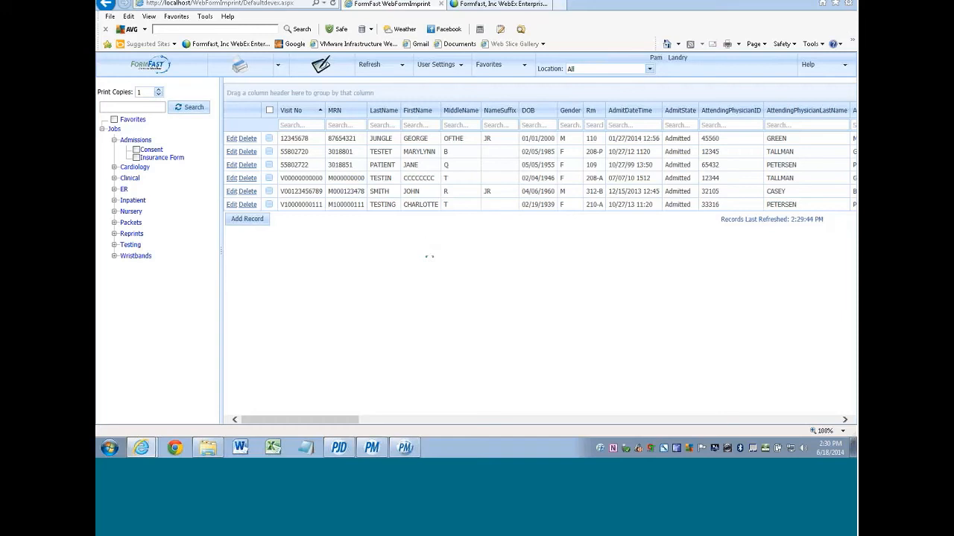
mouse_move(444, 71)
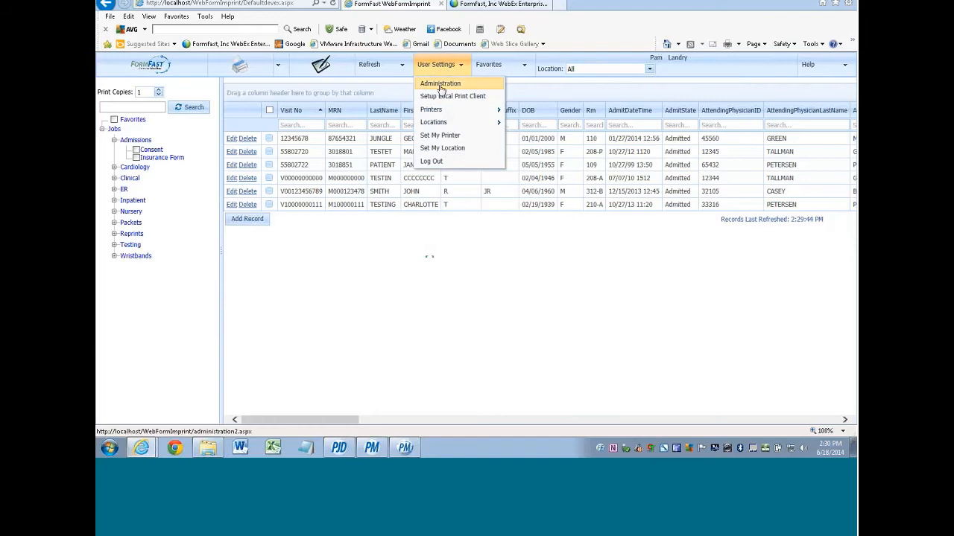
left_click(439, 86)
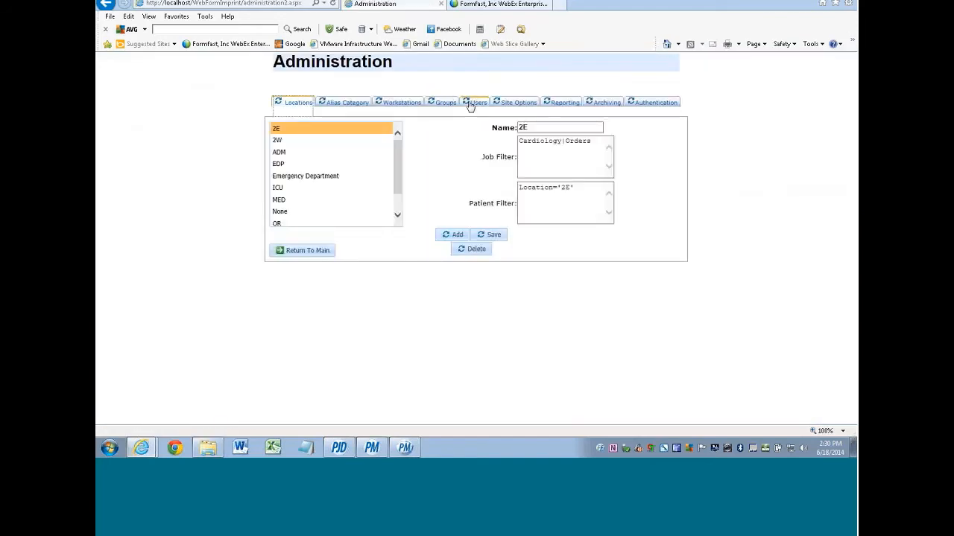
left_click(562, 103)
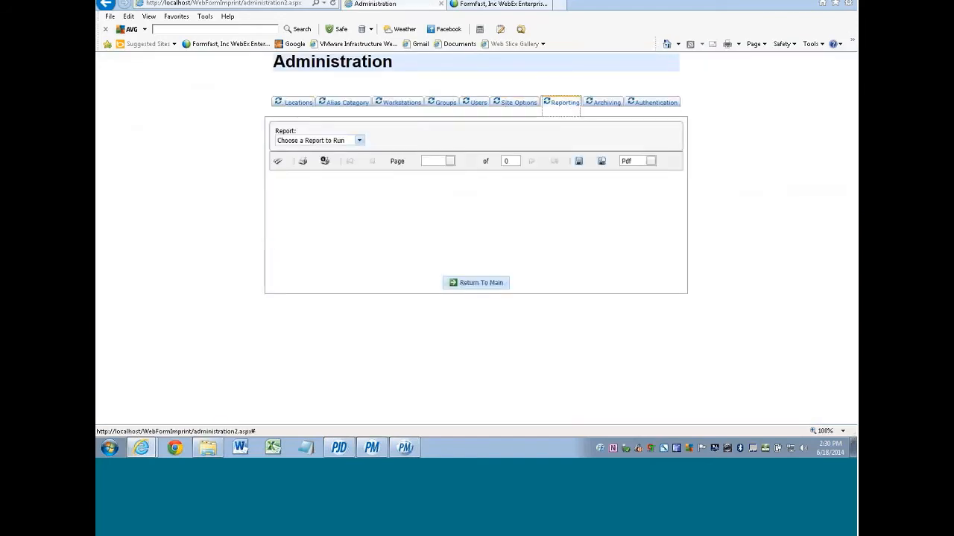
left_click(358, 141)
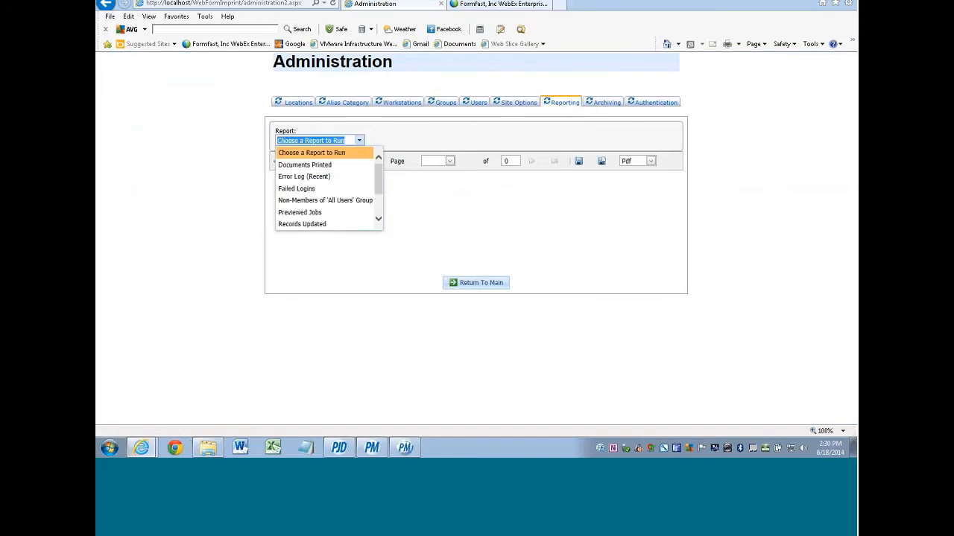
mouse_move(379, 172)
left_mouse_down()
mouse_move(378, 206)
mouse_move(378, 176)
left_mouse_up()
left_click(447, 134)
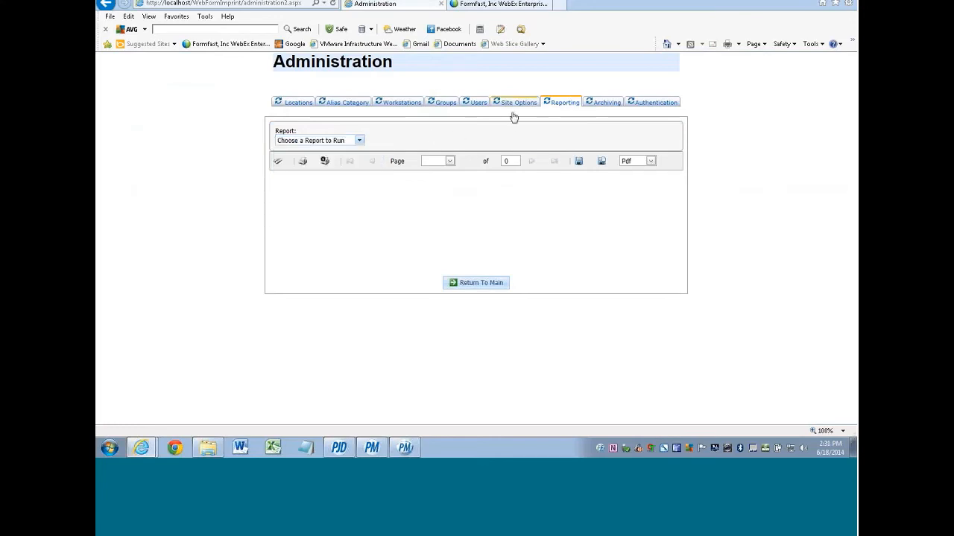
left_click(514, 105)
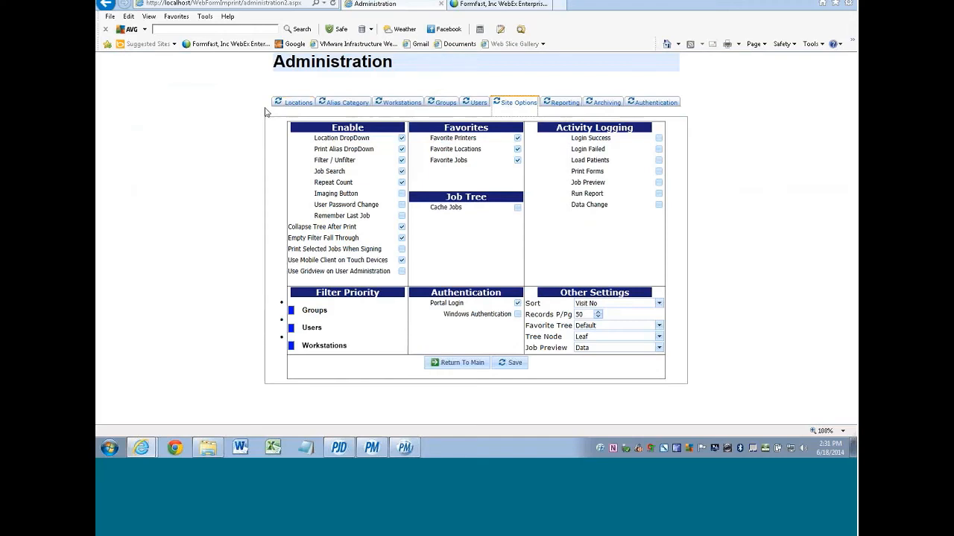
left_click(296, 104)
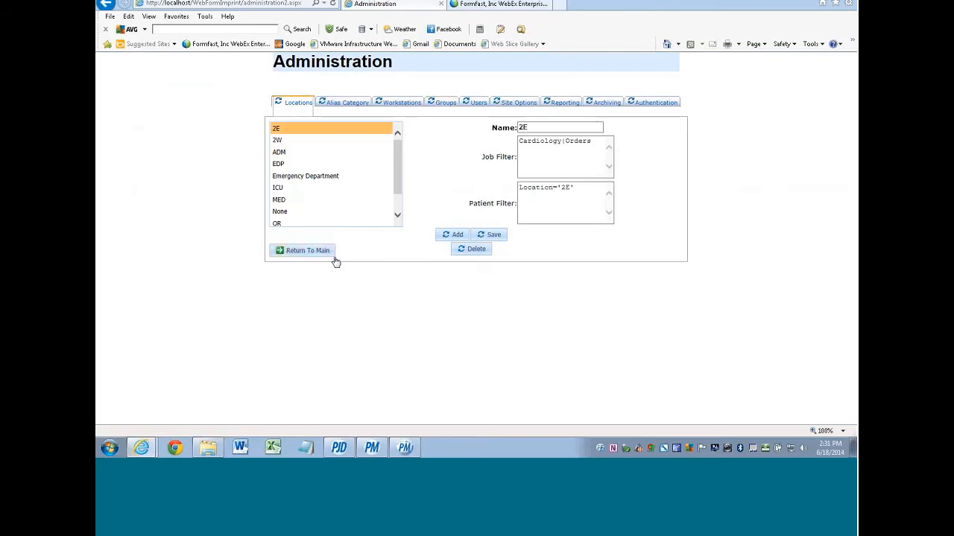
left_click(307, 251)
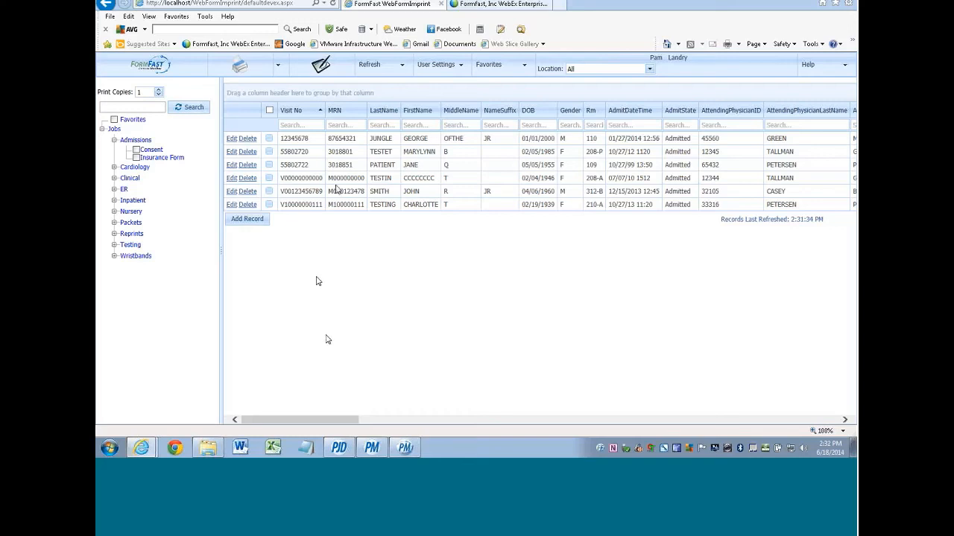
- Select the second patient record and launch Sign Documents for its forms
left_click(269, 152)
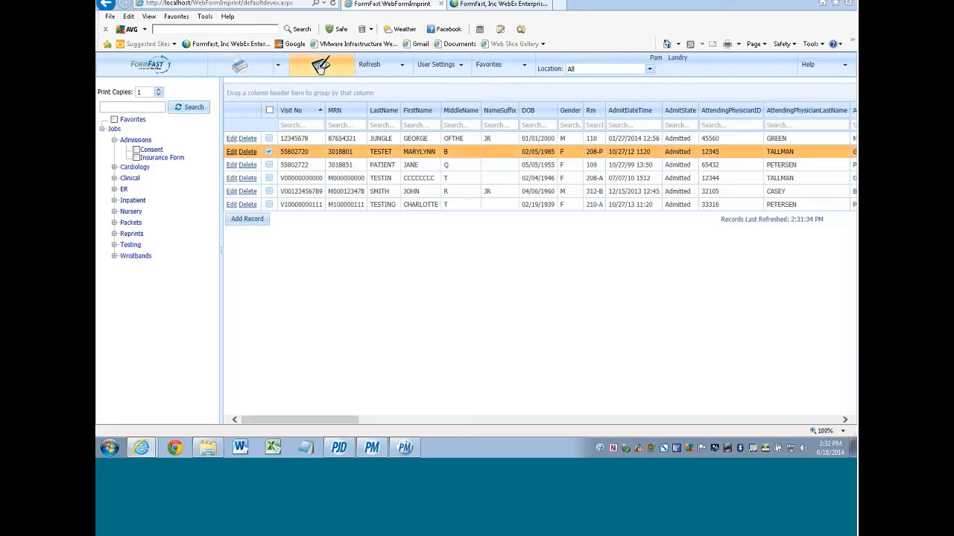
left_click(320, 65)
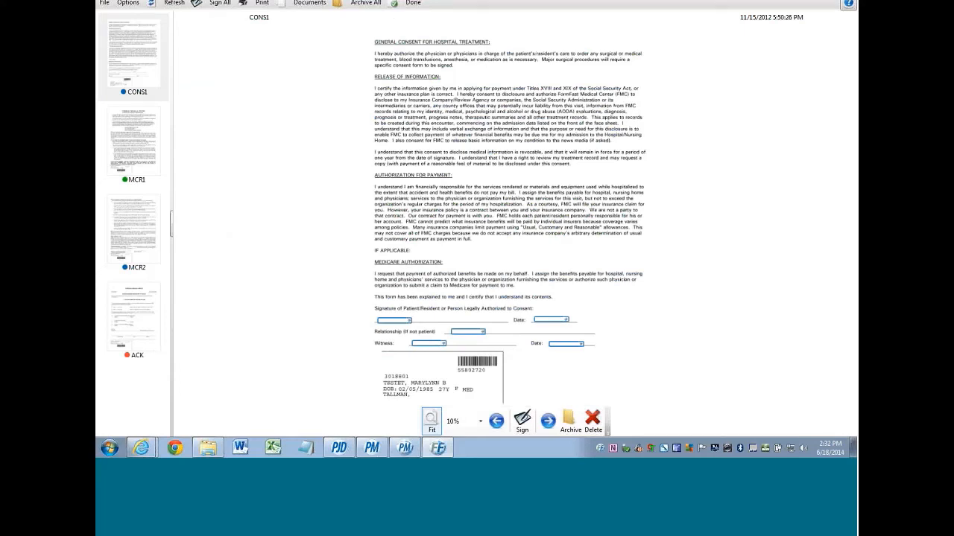
- Open Options > Configuration and leave Archive All when Done unticked after toggling it
left_click(128, 3)
left_click(153, 23)
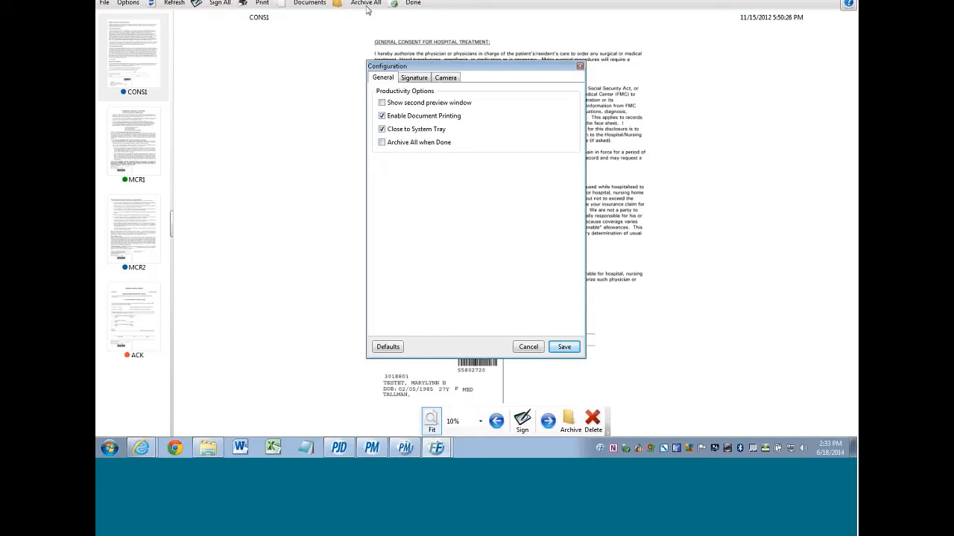
left_click(382, 143)
left_click(382, 142)
- Cancel the Configuration dialog and close the signing client with Done
left_click(528, 347)
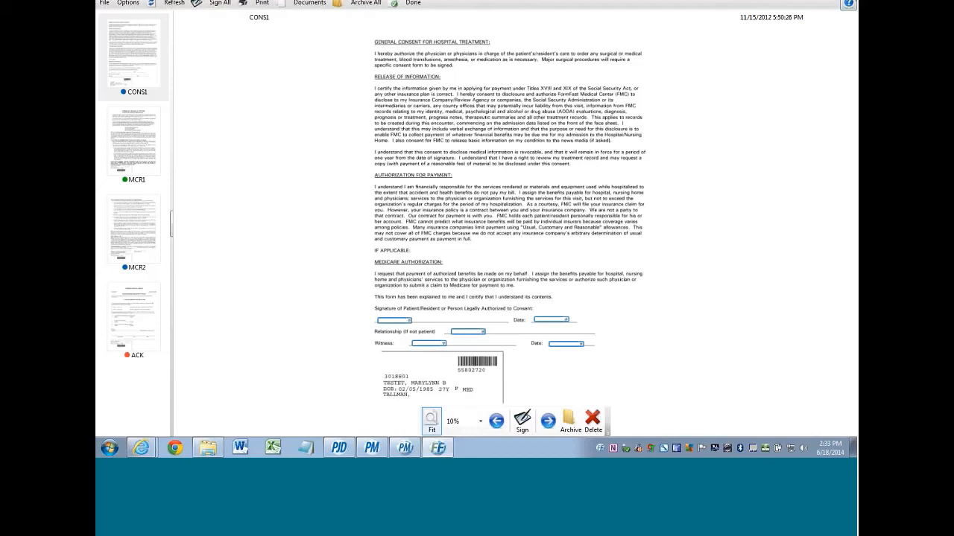
left_click(411, 3)
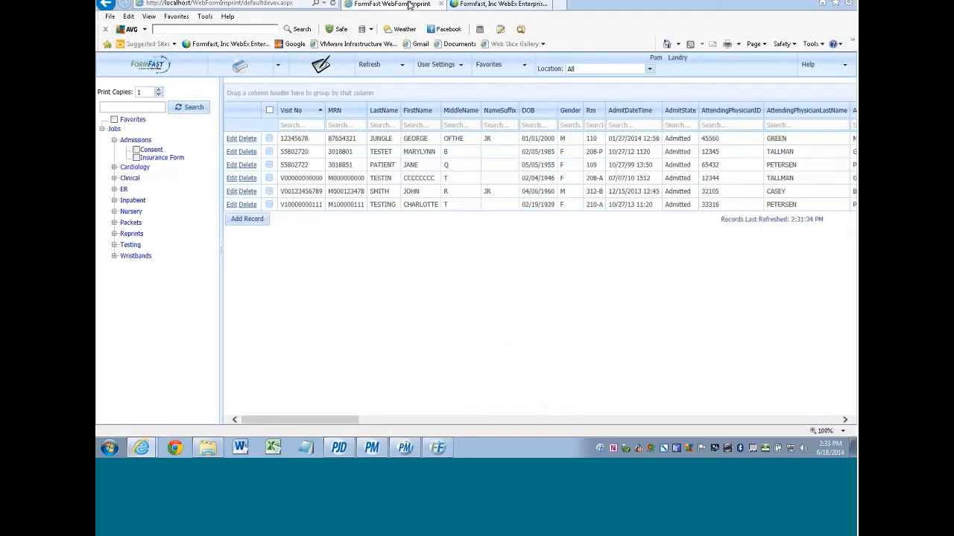
- Check the Site Options administration tab, return to the patient list, and reopen User Settings
left_click(445, 65)
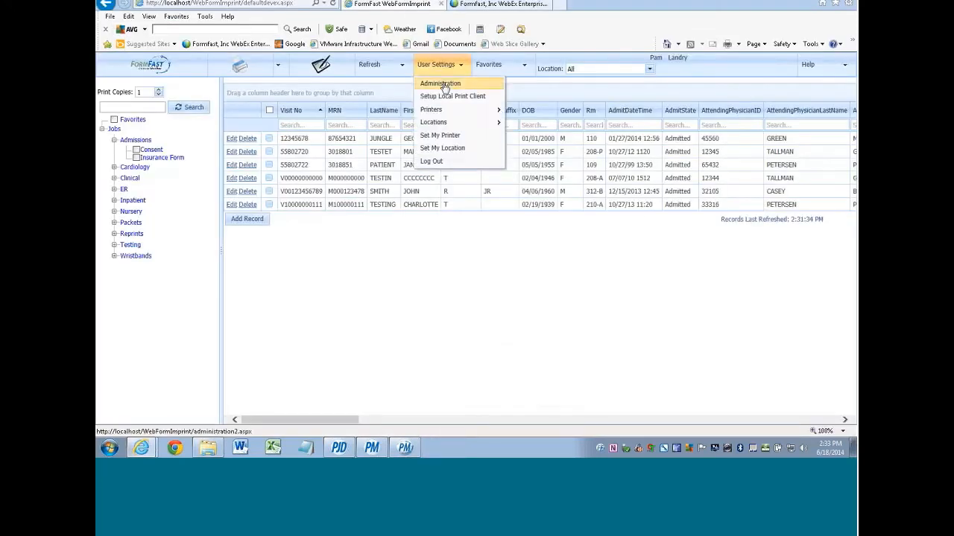
left_click(439, 83)
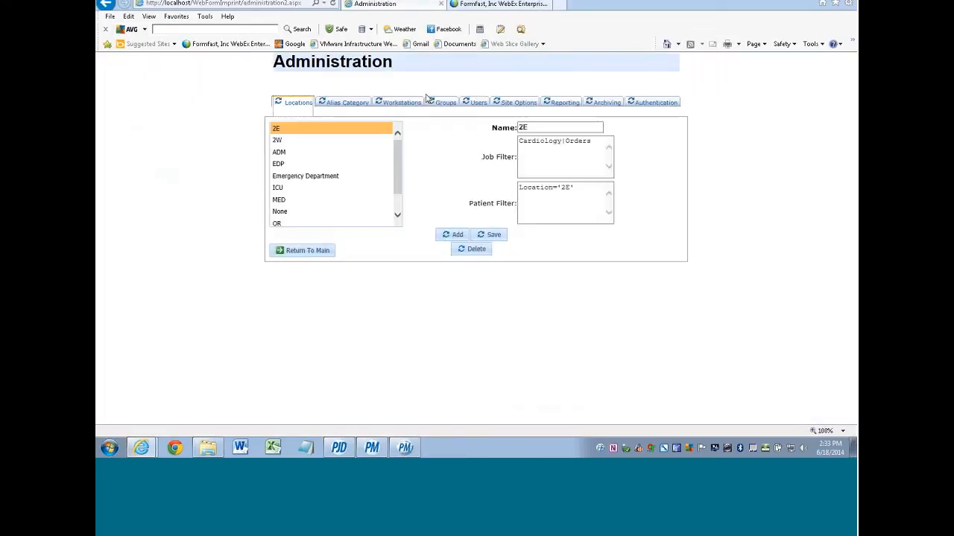
left_click(516, 101)
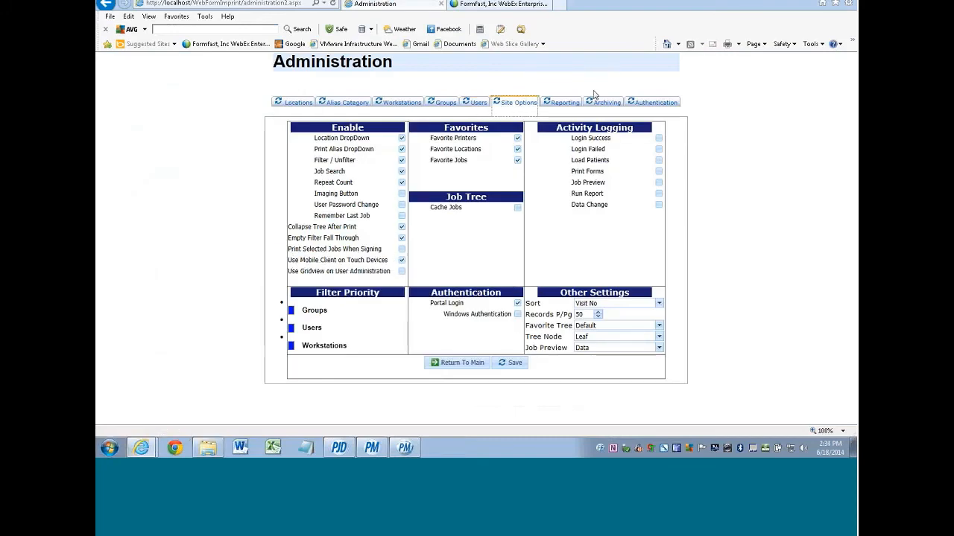
left_click(457, 366)
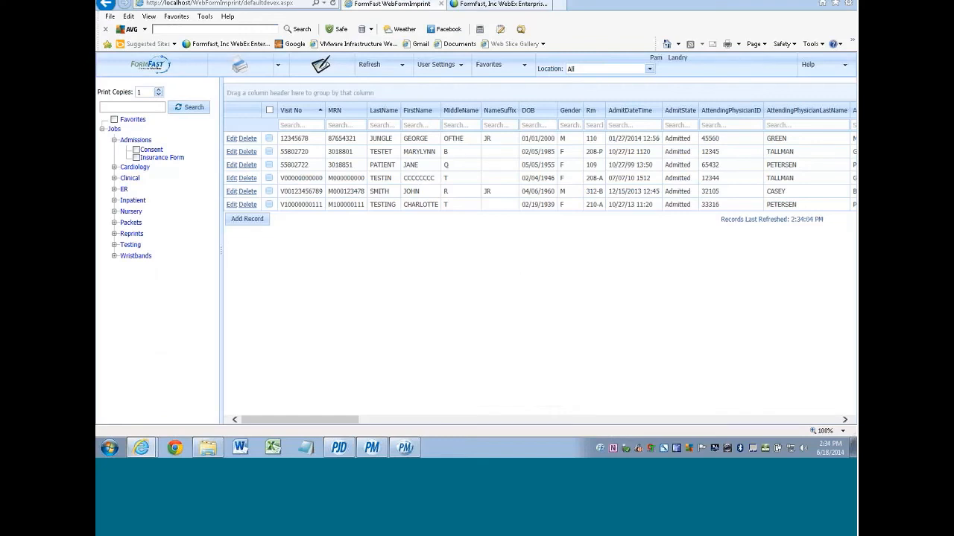
left_click(437, 65)
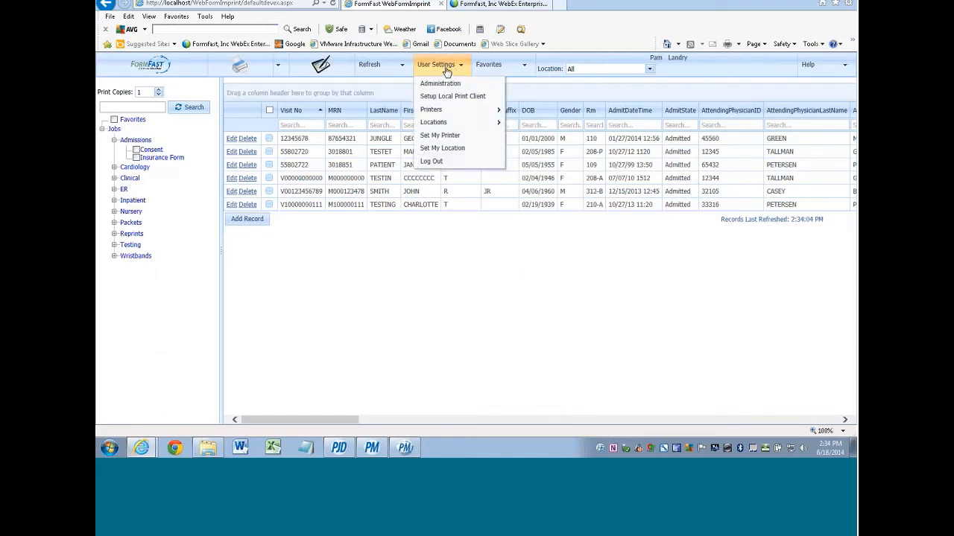
- On the Archiving tab, keep Mobile E-Signature Redirection at Back to Main Page, then return to main
left_click(439, 84)
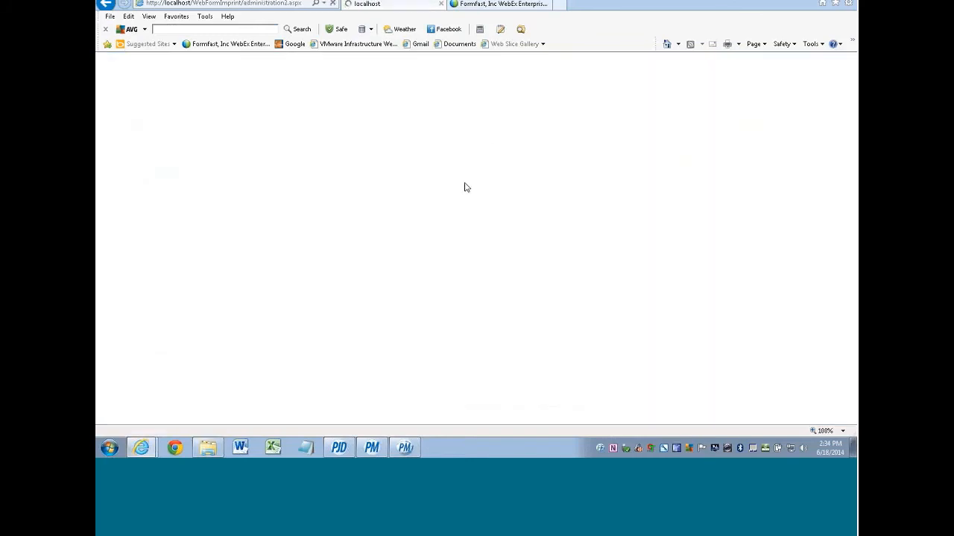
left_click(595, 108)
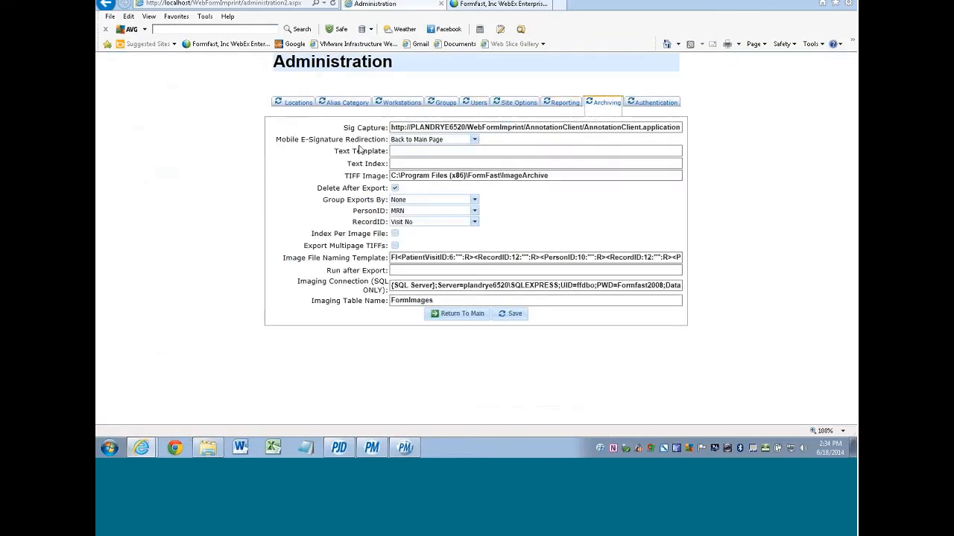
left_click(474, 140)
left_click(475, 142)
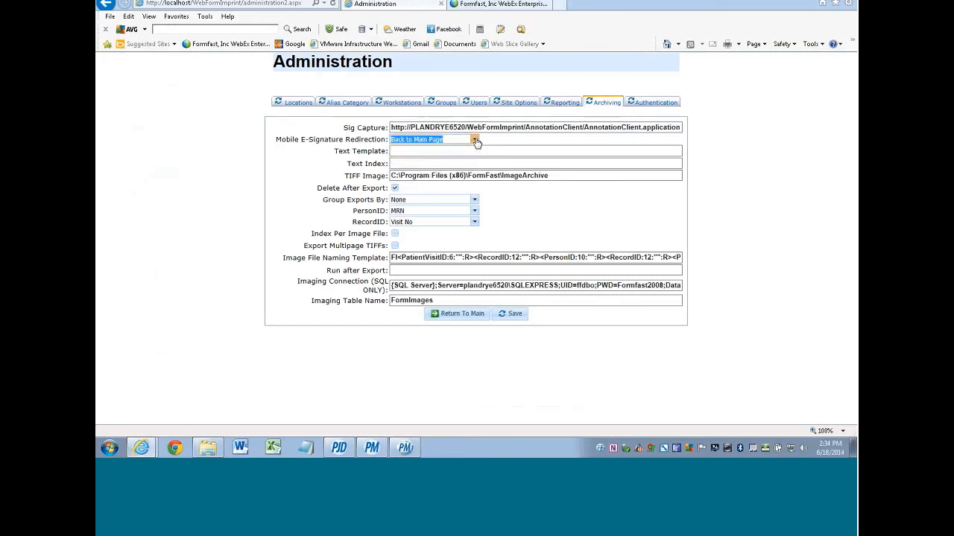
left_click(475, 141)
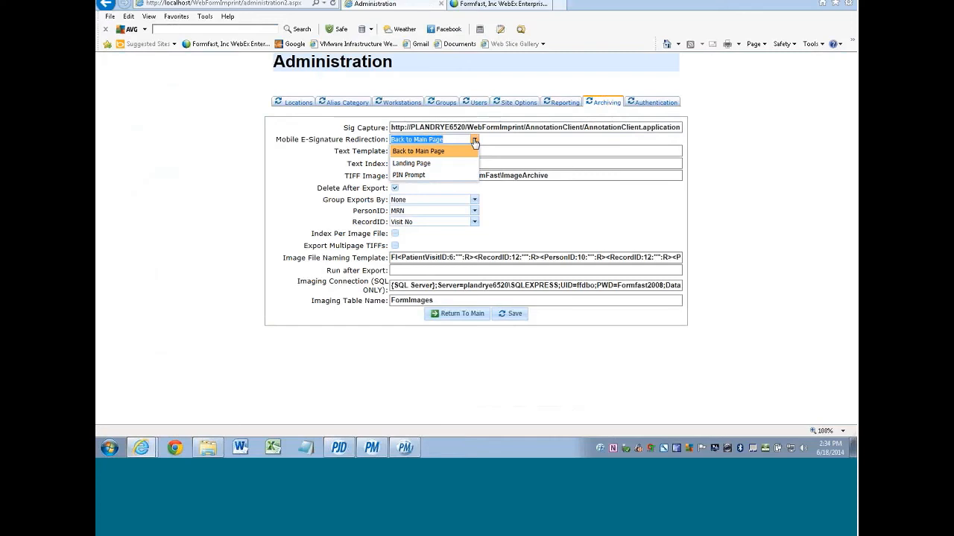
left_click(475, 142)
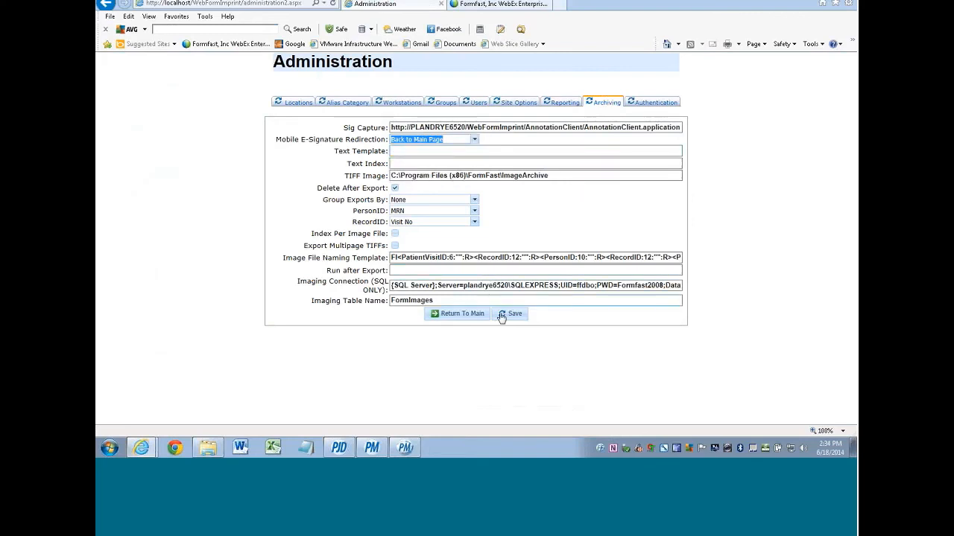
left_click(459, 317)
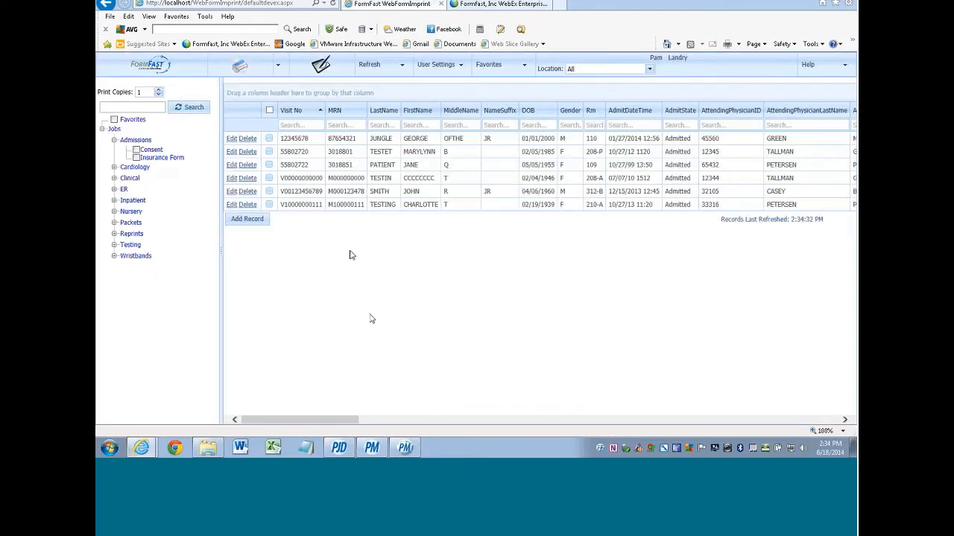
- Open the first patient's PORDCAR3 consent form for signing and clear all its signatures
left_click(269, 139)
left_click(322, 67)
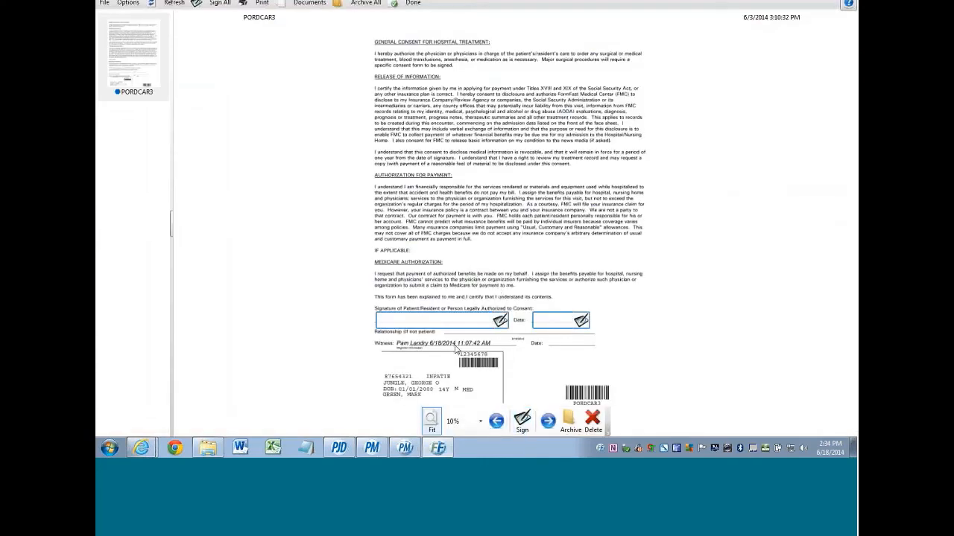
right_click(128, 44)
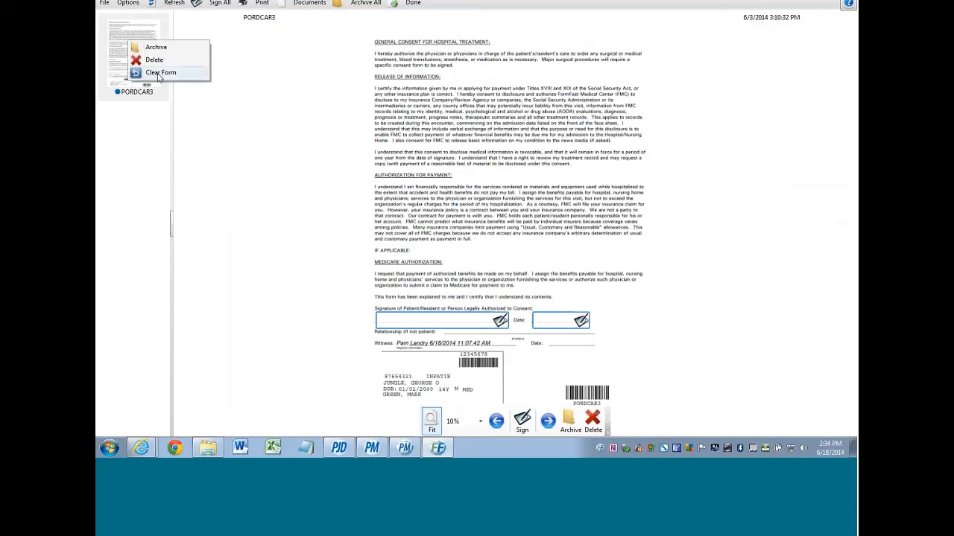
left_click(158, 73)
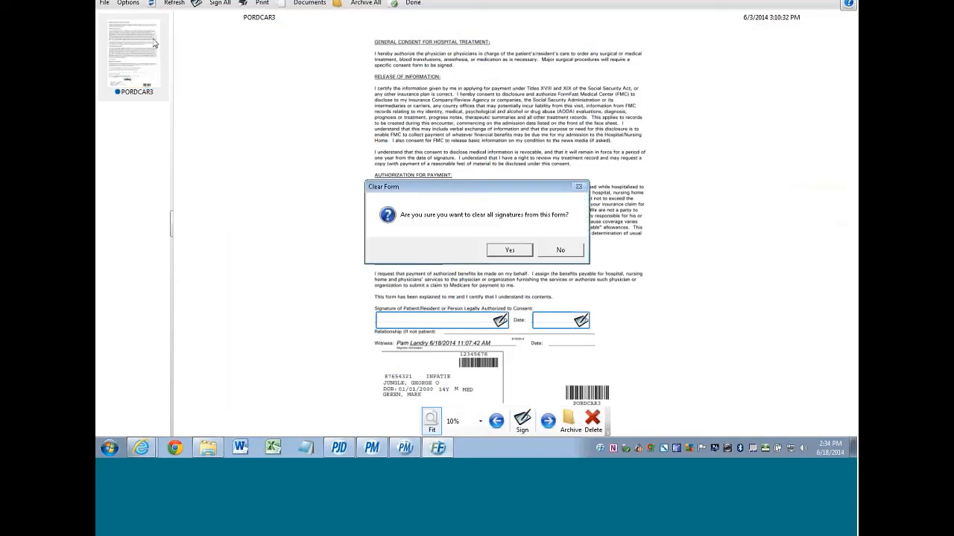
left_click(509, 252)
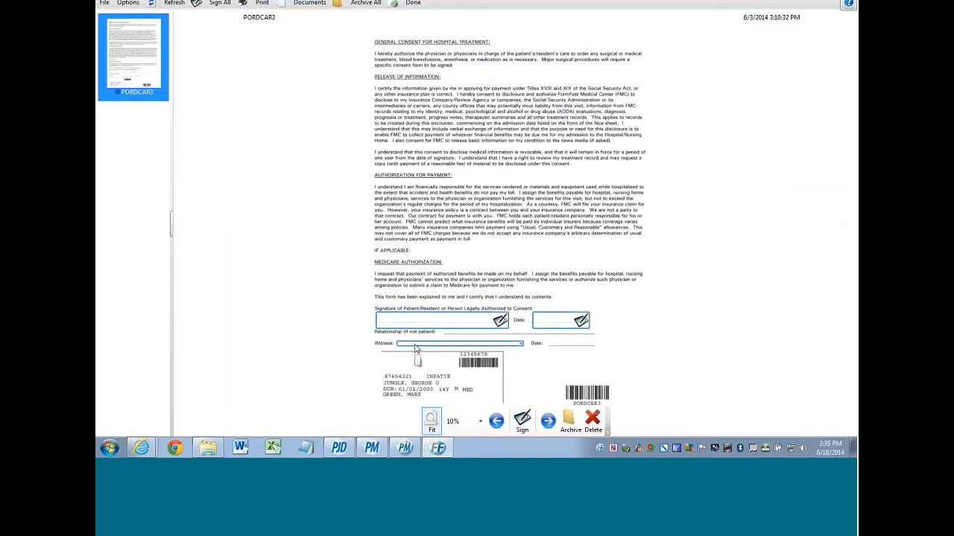
- Self-sign the PORDCAR3 Witness field with the logged-in user's credentials
left_click(416, 348)
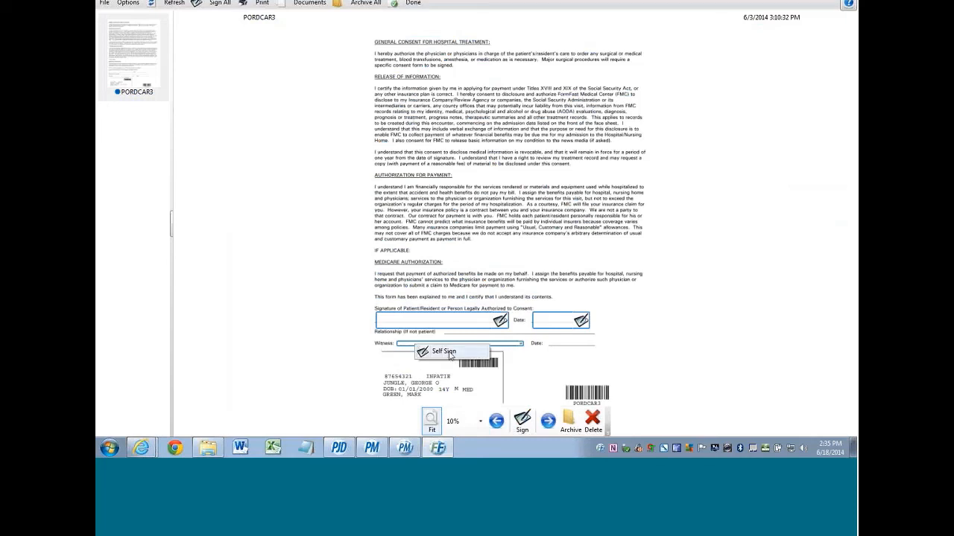
left_click(447, 351)
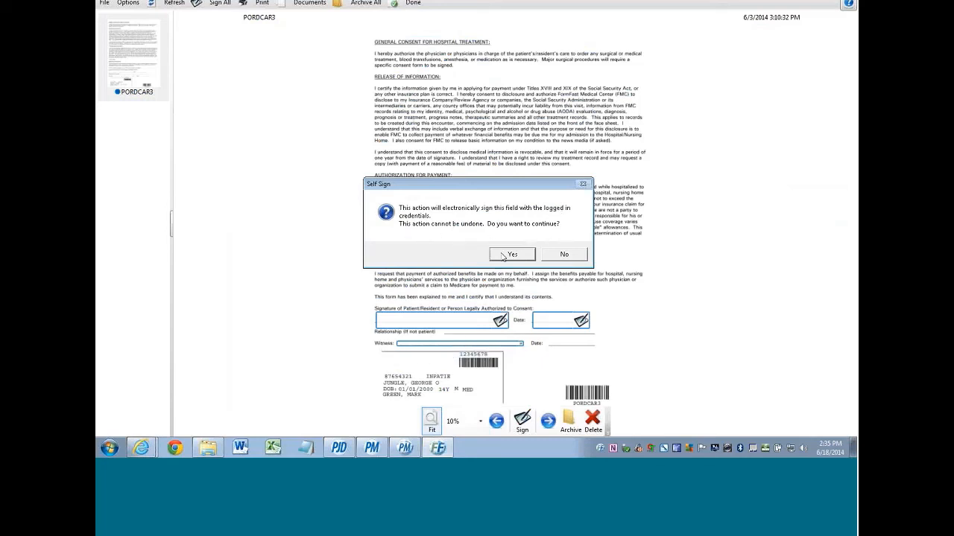
left_click(508, 256)
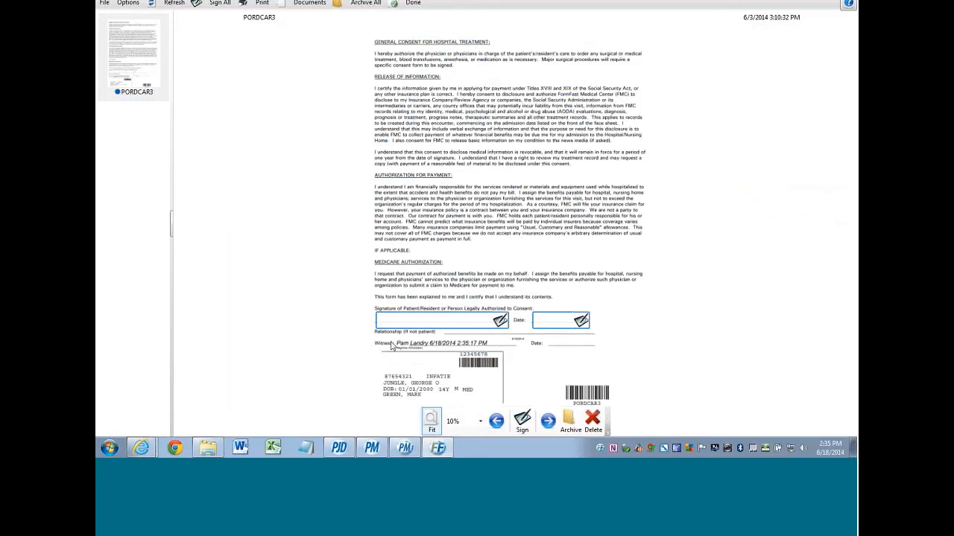
- Hand-sign PORDCAR3's patient signature line and handwrite the date 6/18 in the Date box
left_click(521, 421)
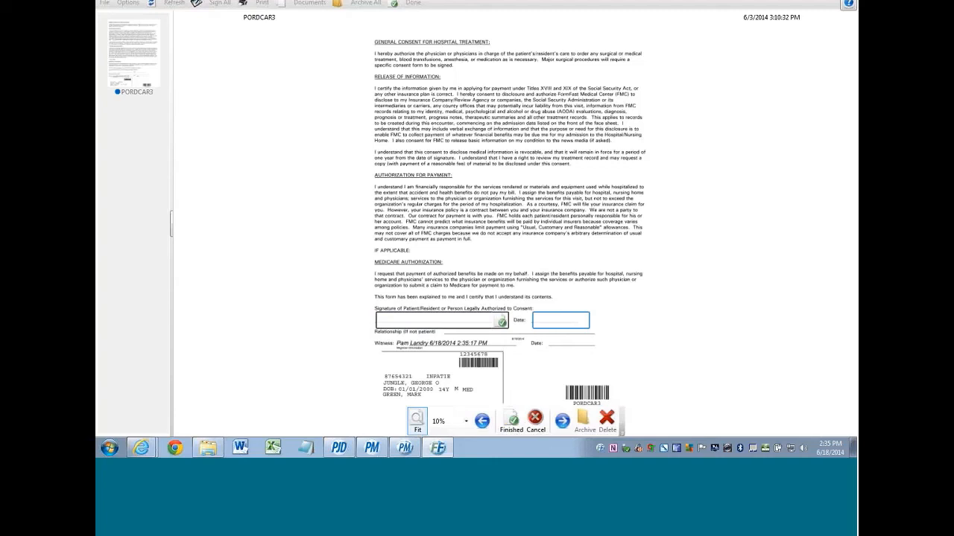
left_click_drag(383, 319, 484, 320)
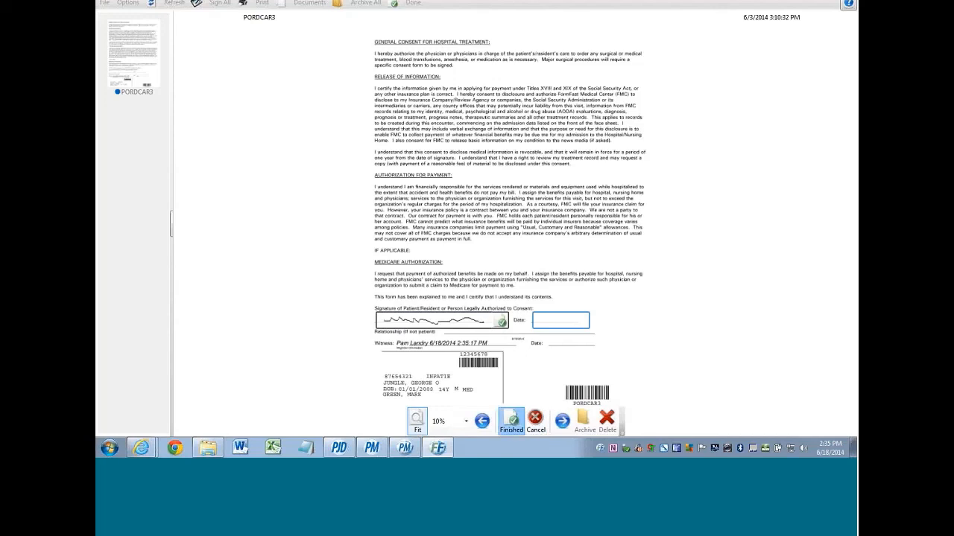
left_click(511, 422)
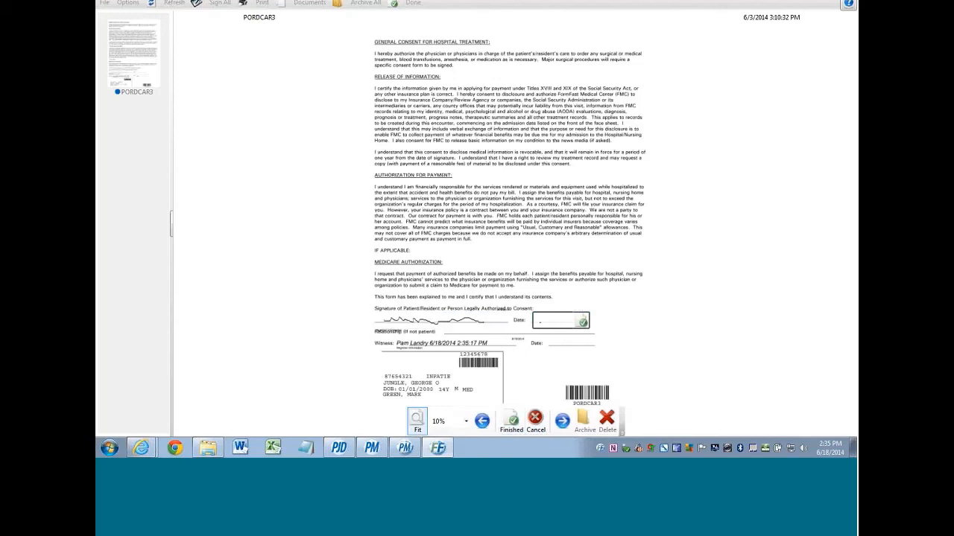
left_click_drag(539, 317, 538, 324)
left_click_drag(562, 319, 559, 326)
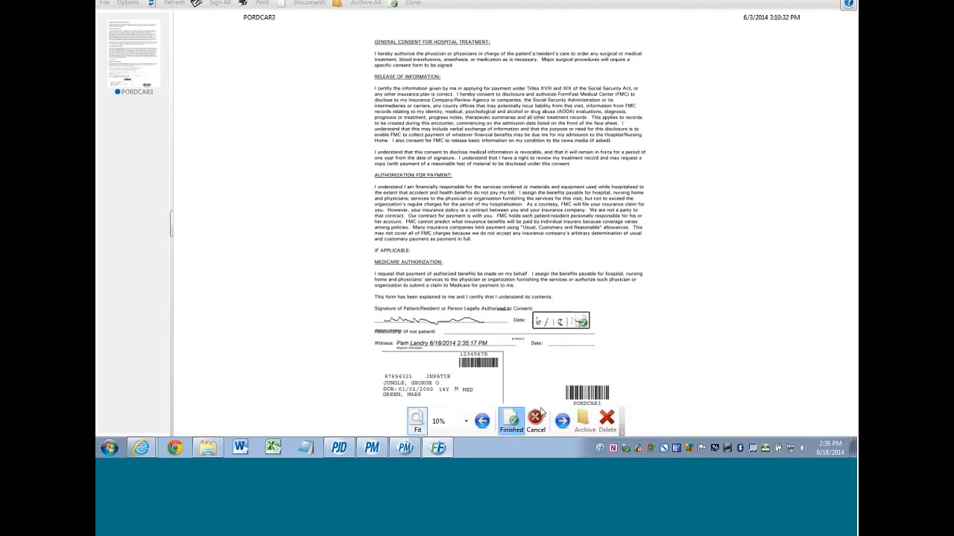
left_click(517, 416)
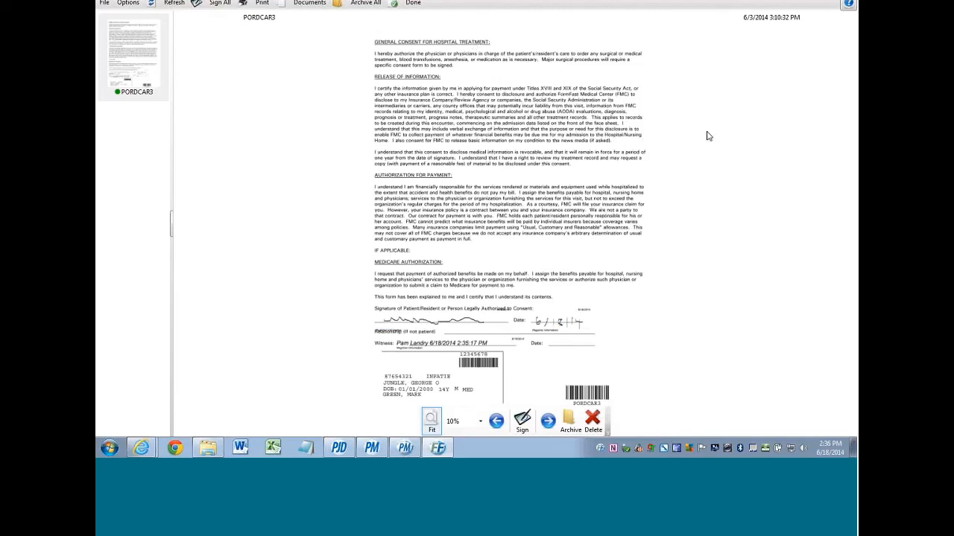
- Close the signed form, select the first patient, and bring up PORDCAR3's page menu in the signing client
left_click(393, 6)
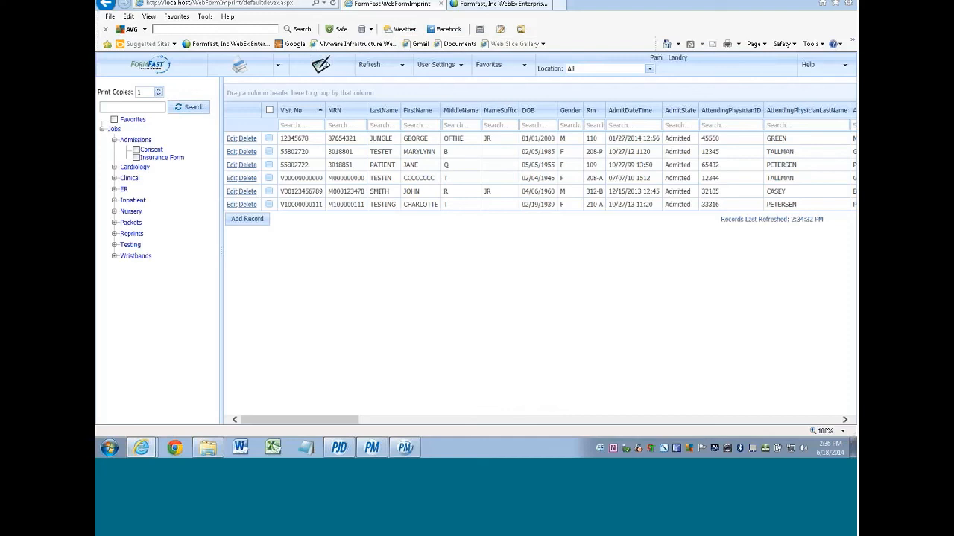
left_click(268, 139)
left_click(318, 73)
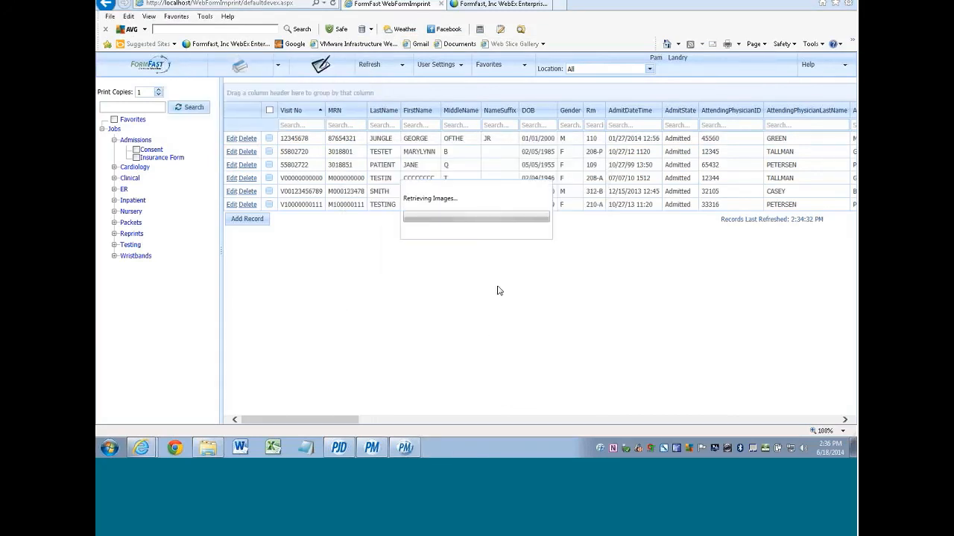
right_click(164, 93)
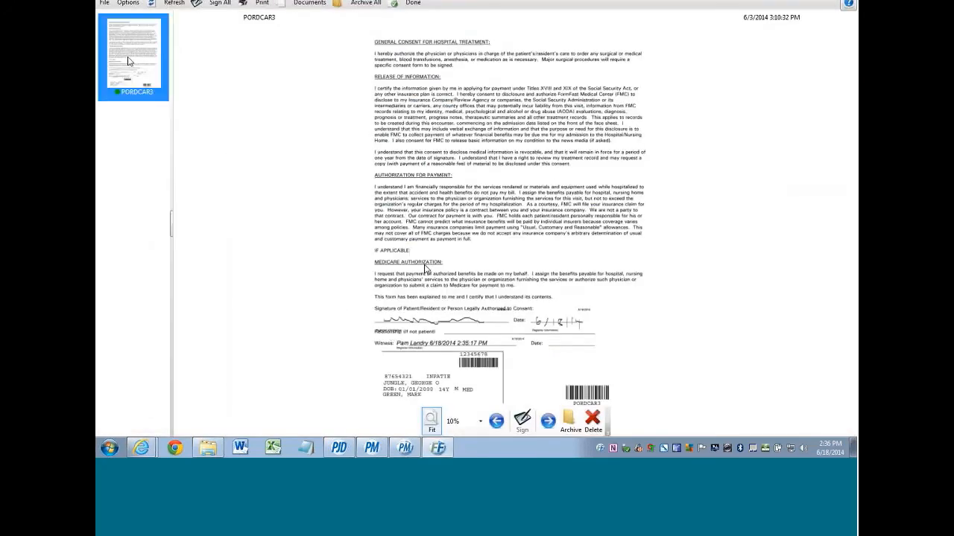
- Clear all of PORDCAR3's signatures with Clear Form, confirm, and close the viewer
left_click(157, 93)
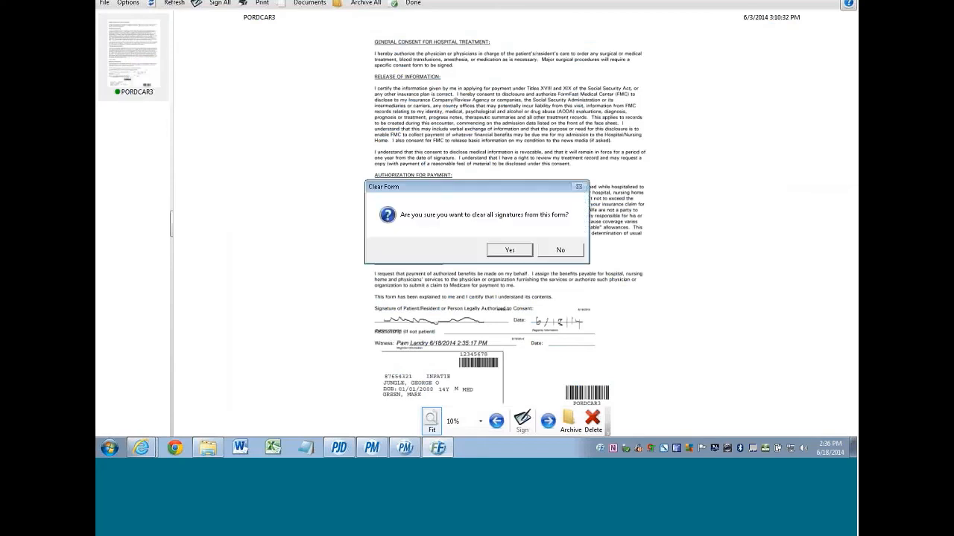
left_click(497, 250)
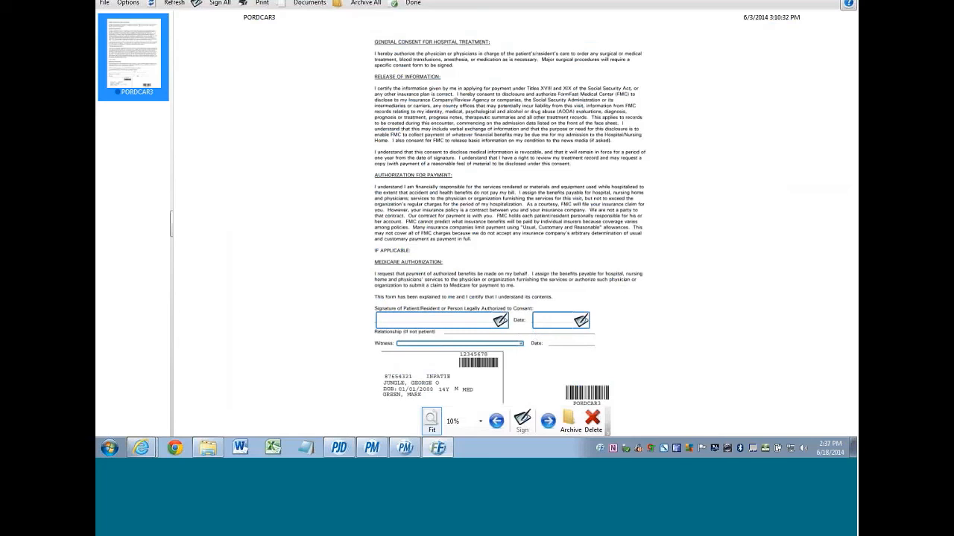
left_click(391, 5)
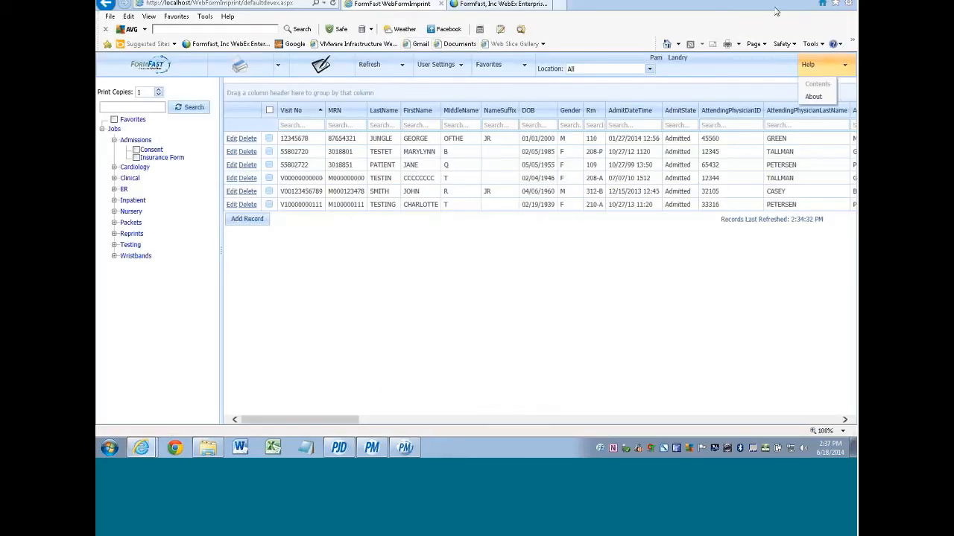